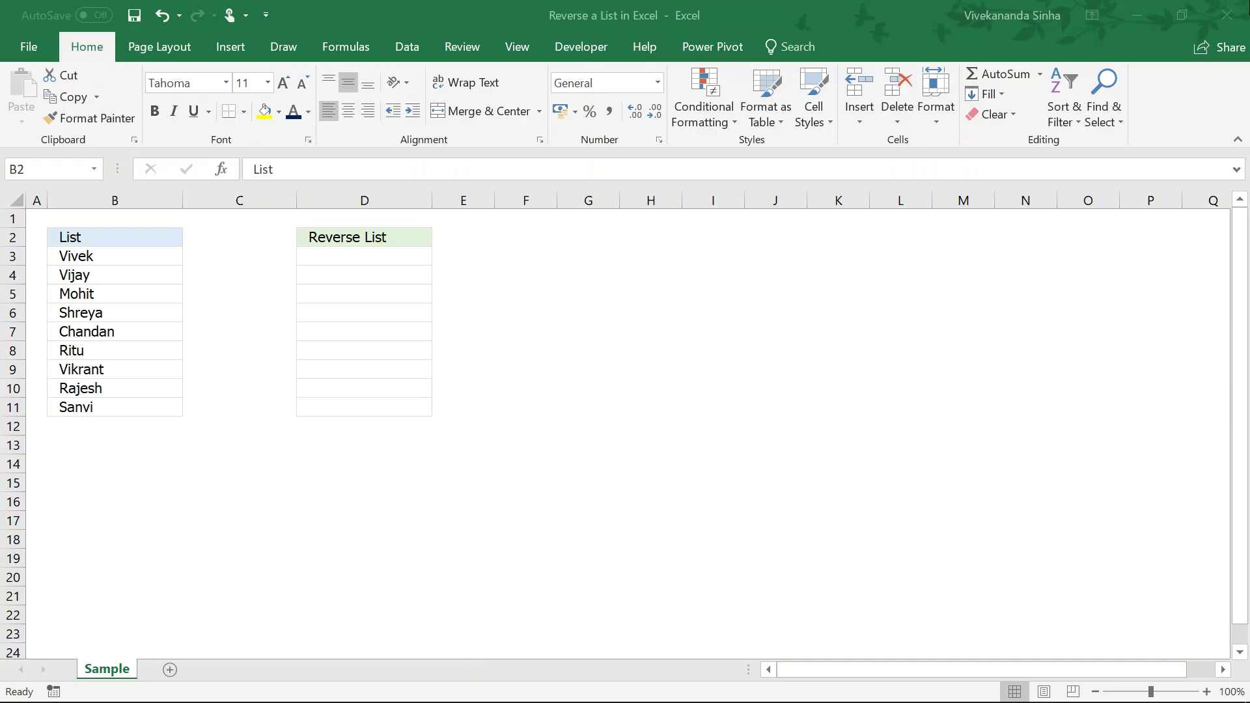
# Step: Number the names in C3:C11 as a 1-to-9 series using Fill Series
pyautogui.click(1020, 42)
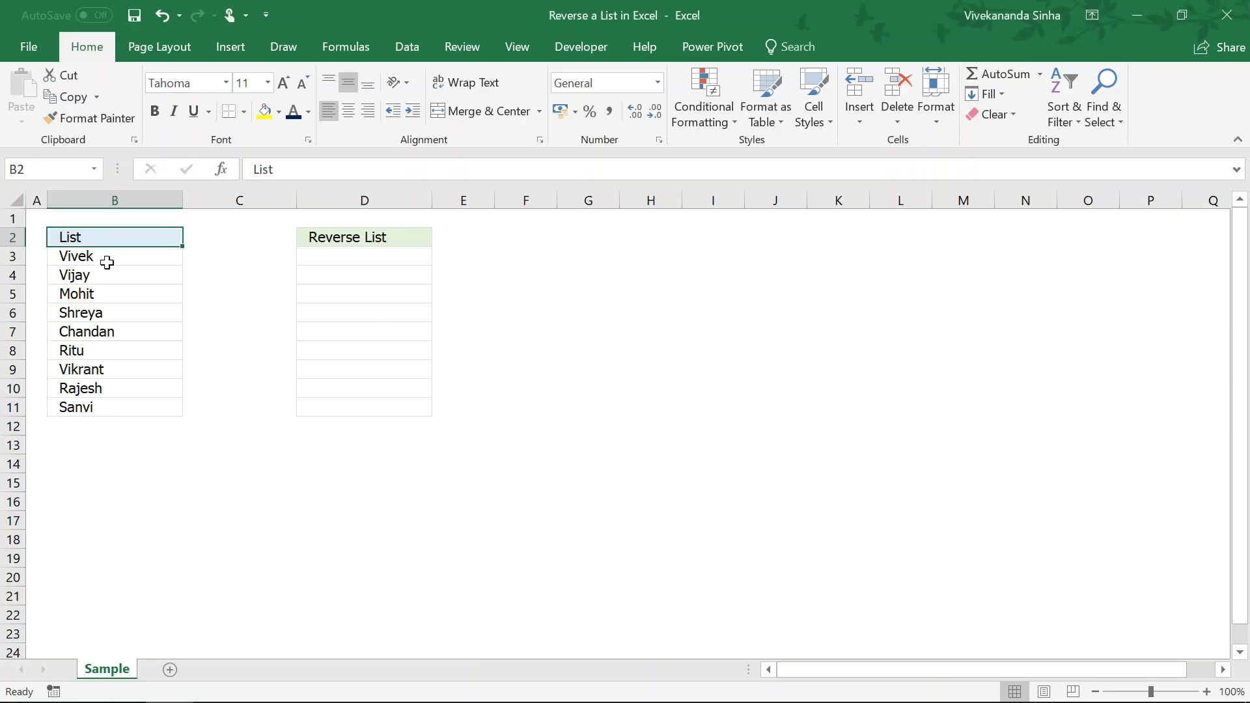
pyautogui.moveTo(107, 262); pyautogui.dragTo(115, 408)
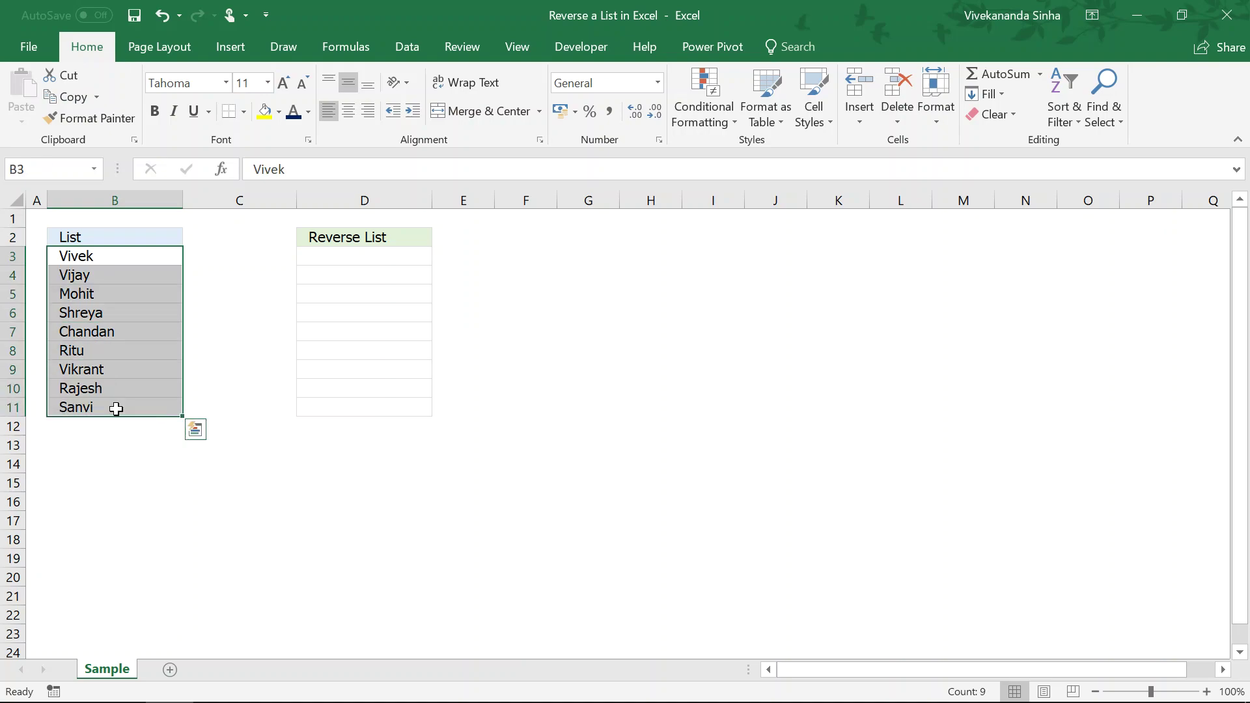
pyautogui.moveTo(376, 257); pyautogui.dragTo(376, 418)
pyautogui.click(204, 254)
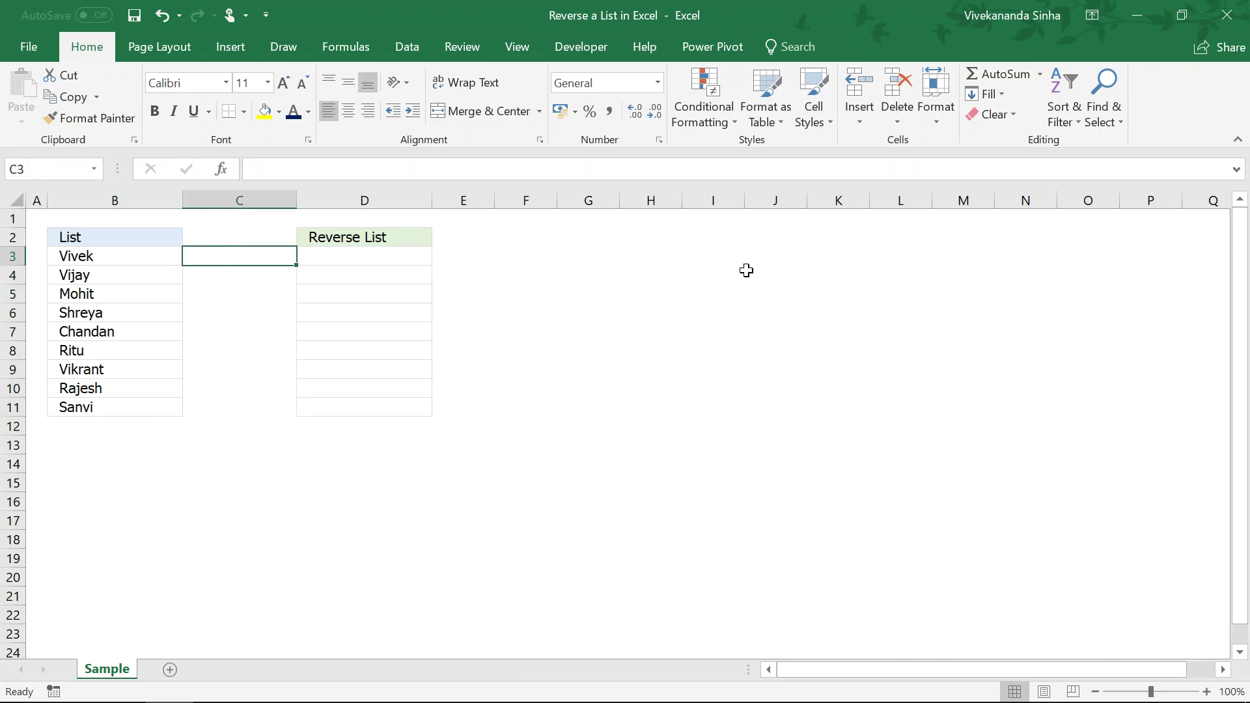
pyautogui.write('1')
pyautogui.press('Return')
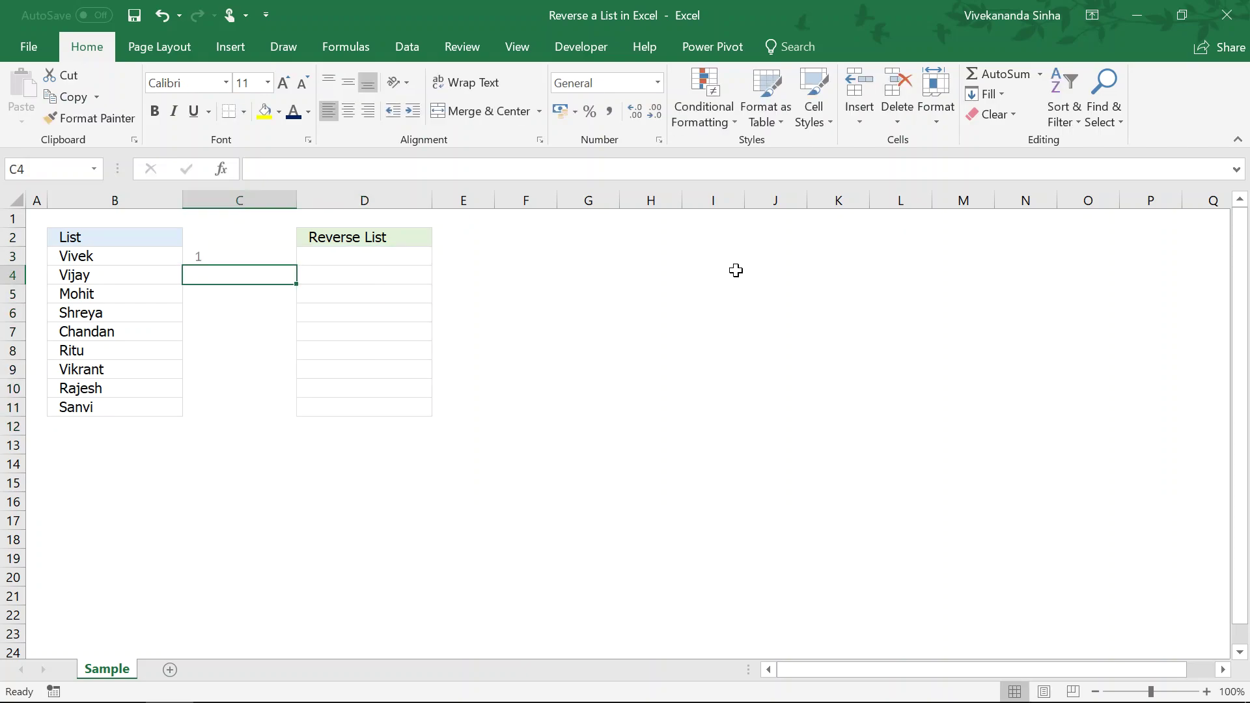
pyautogui.click(215, 254)
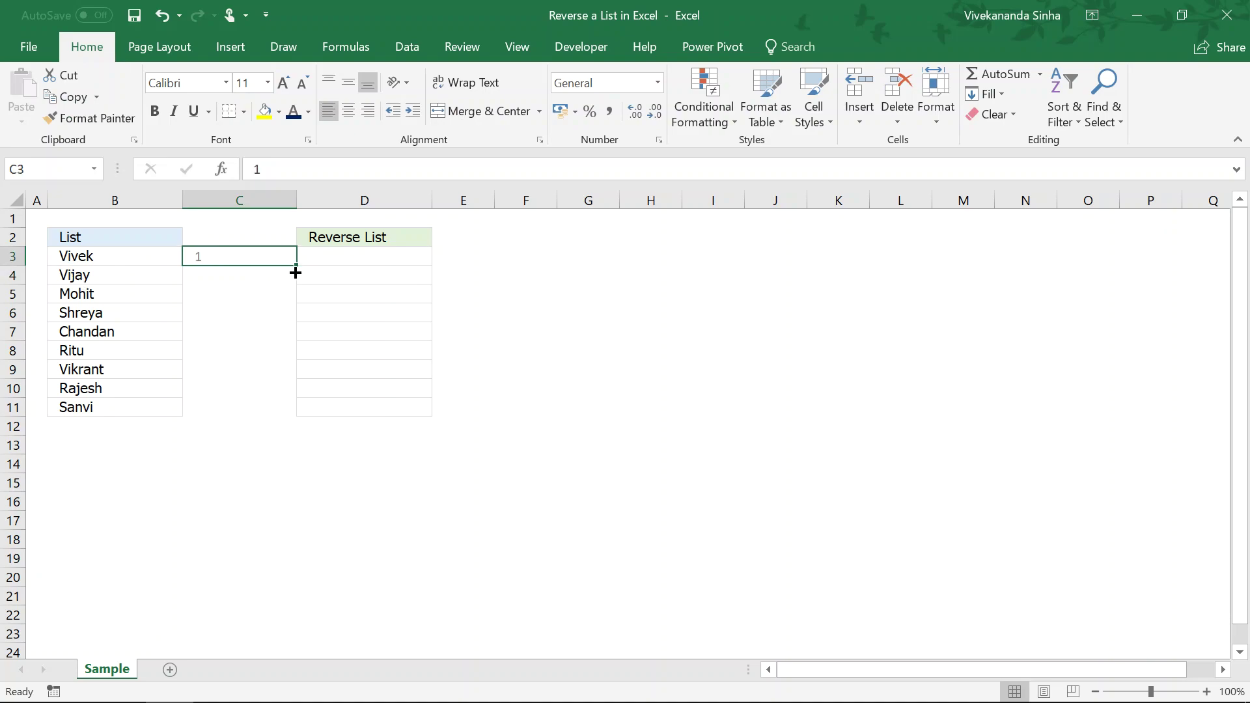
pyautogui.moveTo(295, 272); pyautogui.dragTo(300, 428)
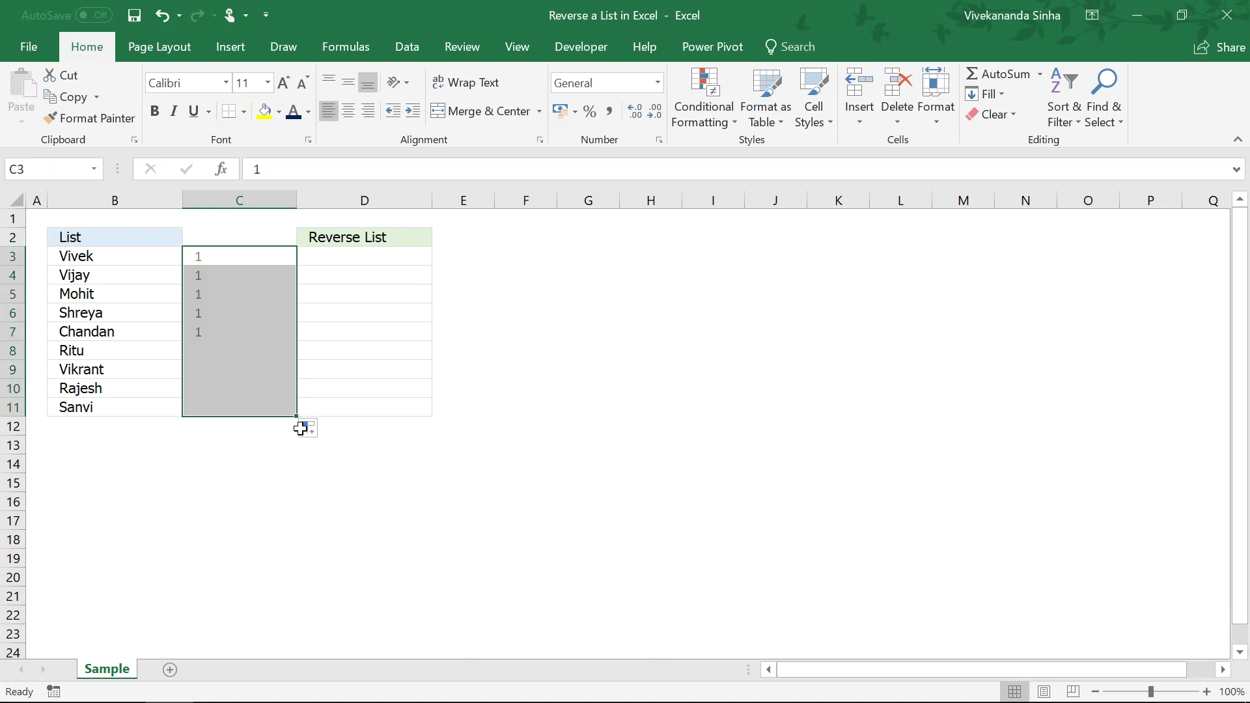
pyautogui.click(305, 428)
pyautogui.click(243, 474)
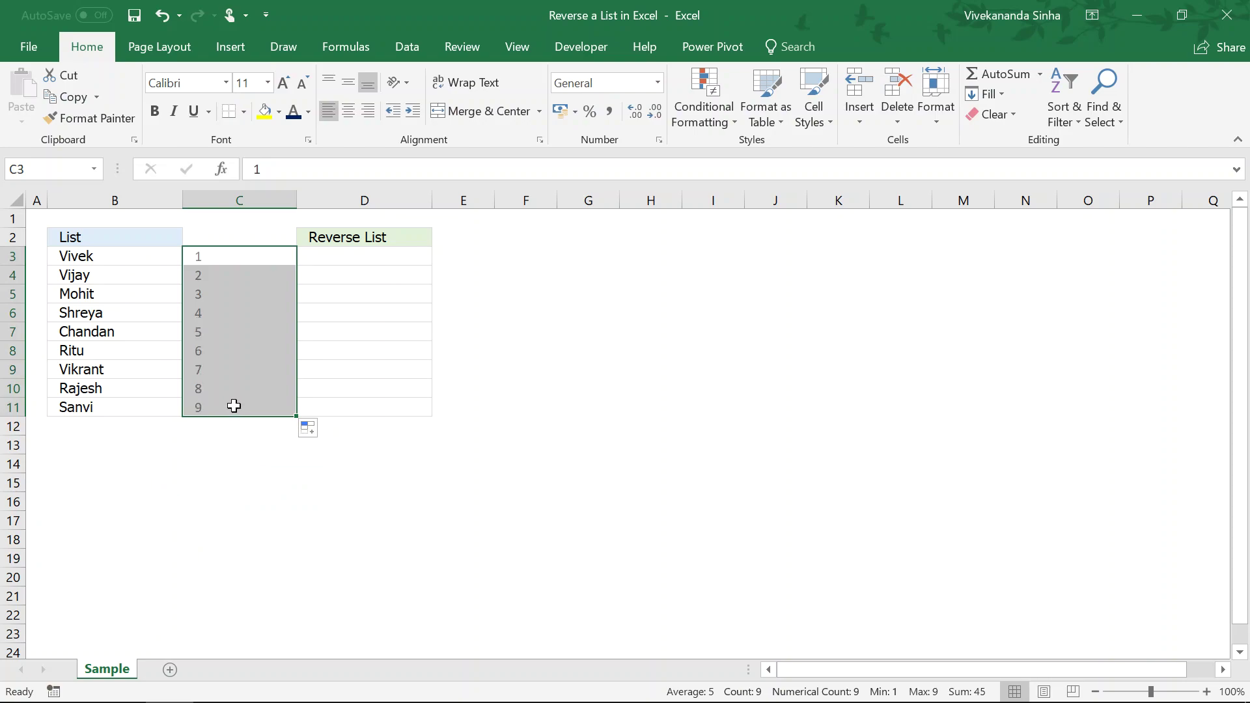
# Step: Enter 9 and 8 in E3:E4 and extend the countdown to 1 in E11
pyautogui.click(460, 260)
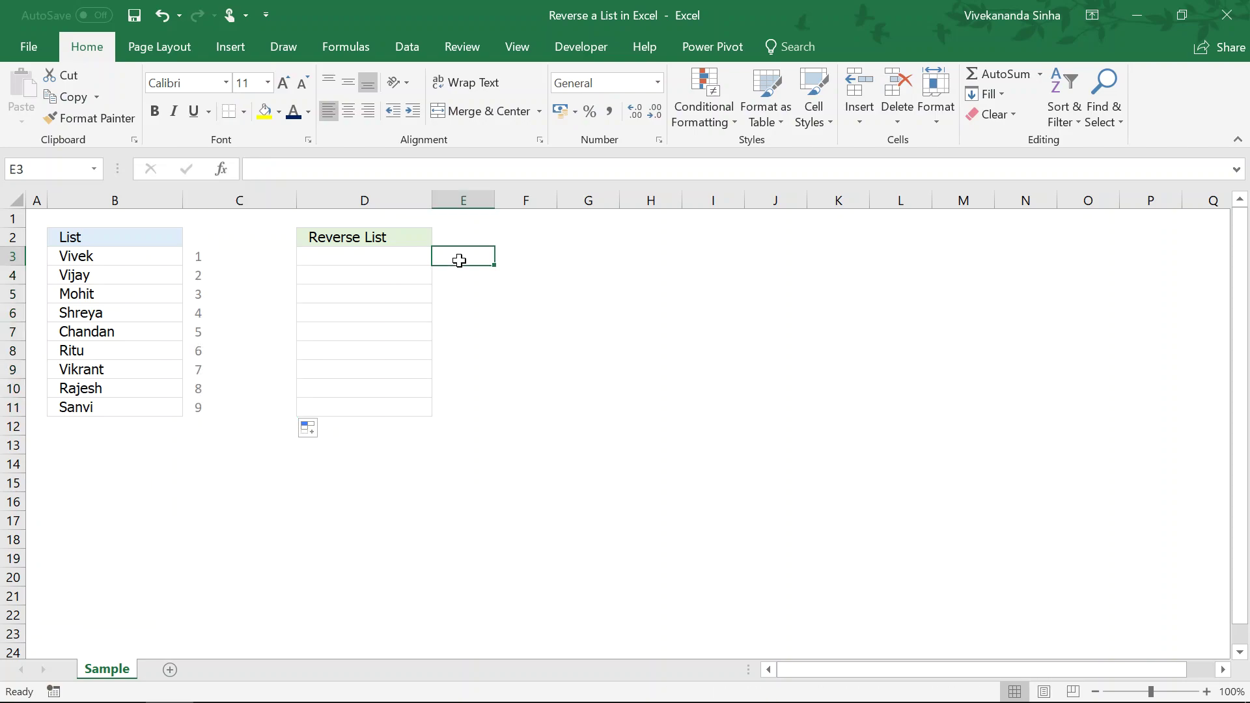
pyautogui.write('9')
pyautogui.press('Return')
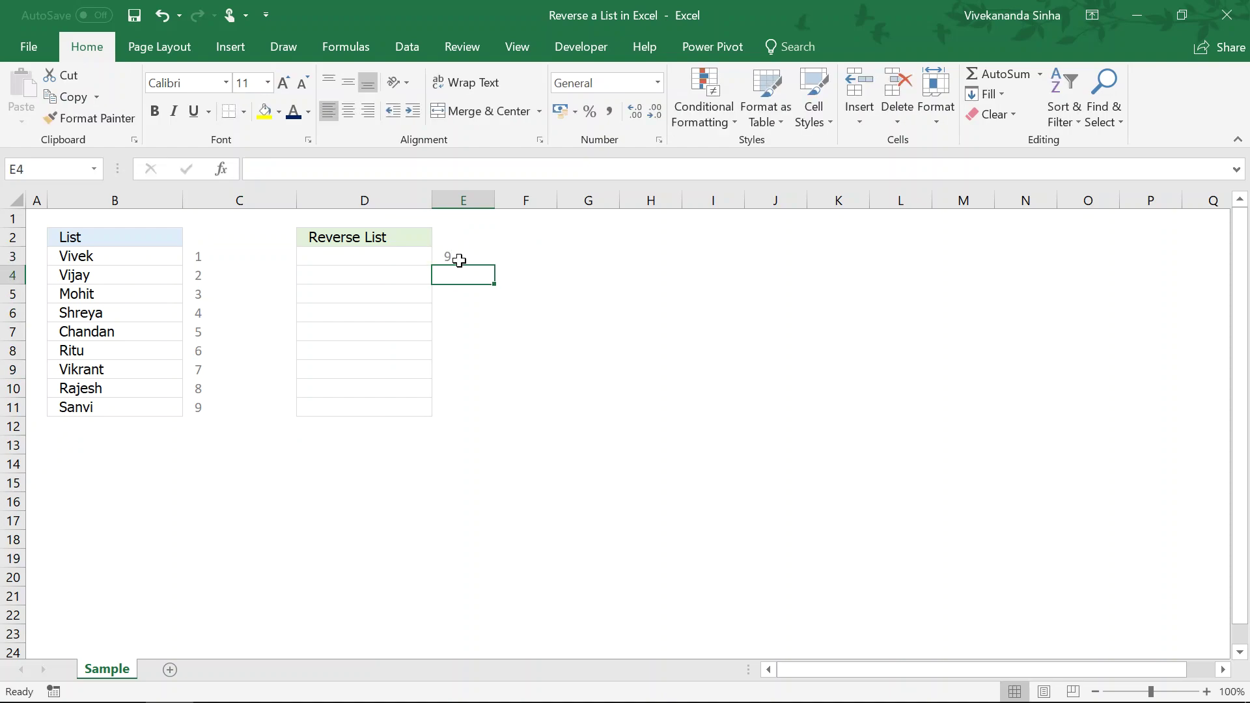
pyautogui.write('8')
pyautogui.press('Return')
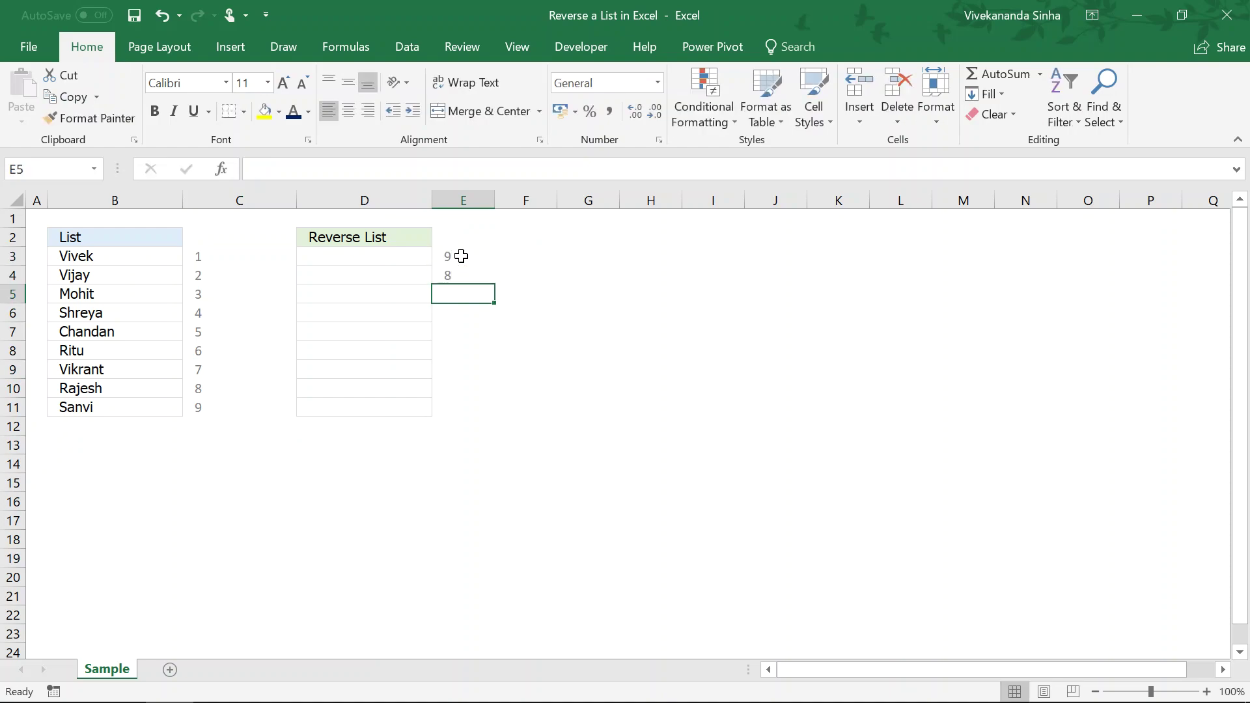
pyautogui.moveTo(461, 255); pyautogui.dragTo(521, 418)
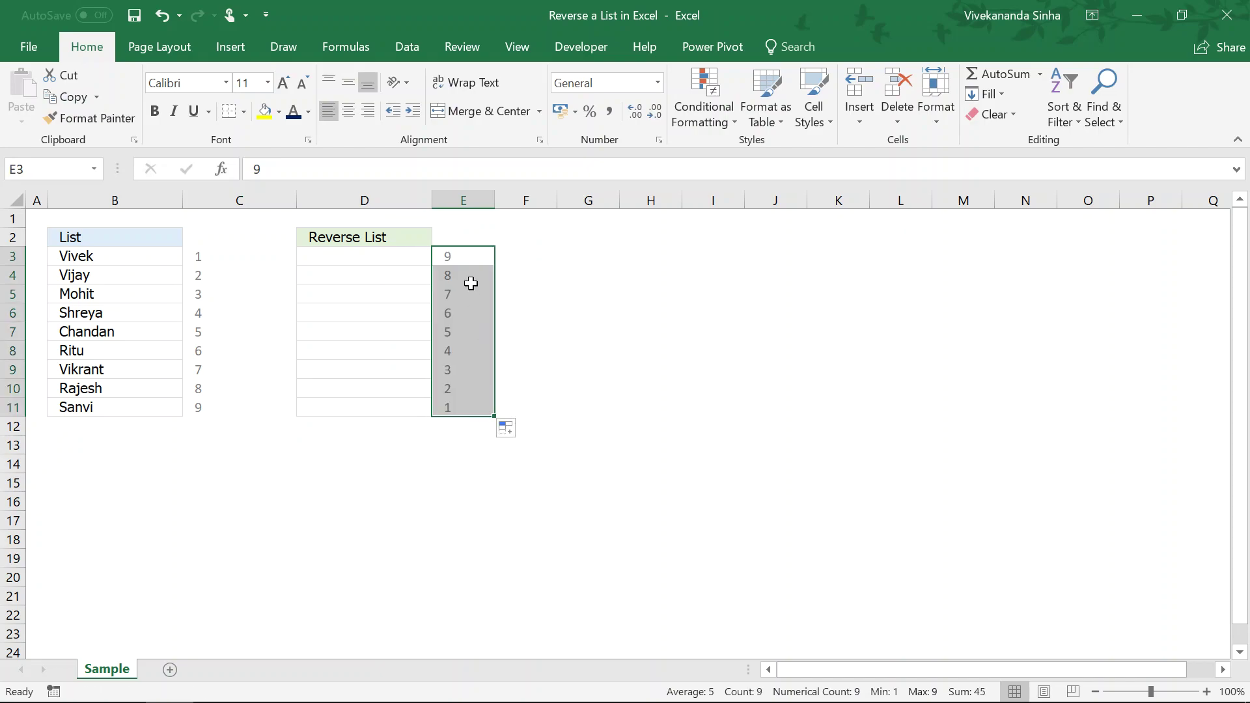
pyautogui.moveTo(45, 227); pyautogui.dragTo(505, 427)
pyautogui.moveTo(449, 256); pyautogui.dragTo(467, 402)
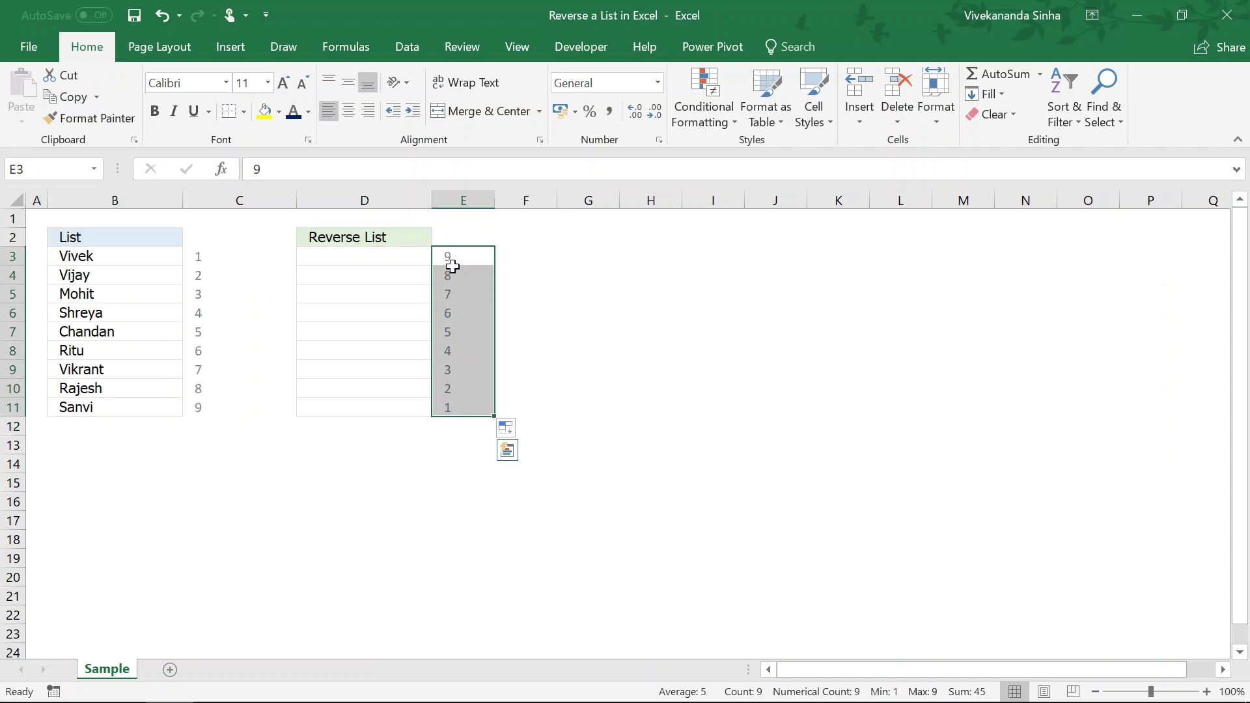
# Step: Enter =COUNTA($B$3:$B$11) in F3 and fill it down to F11, showing 9 in each cell
pyautogui.click(525, 254)
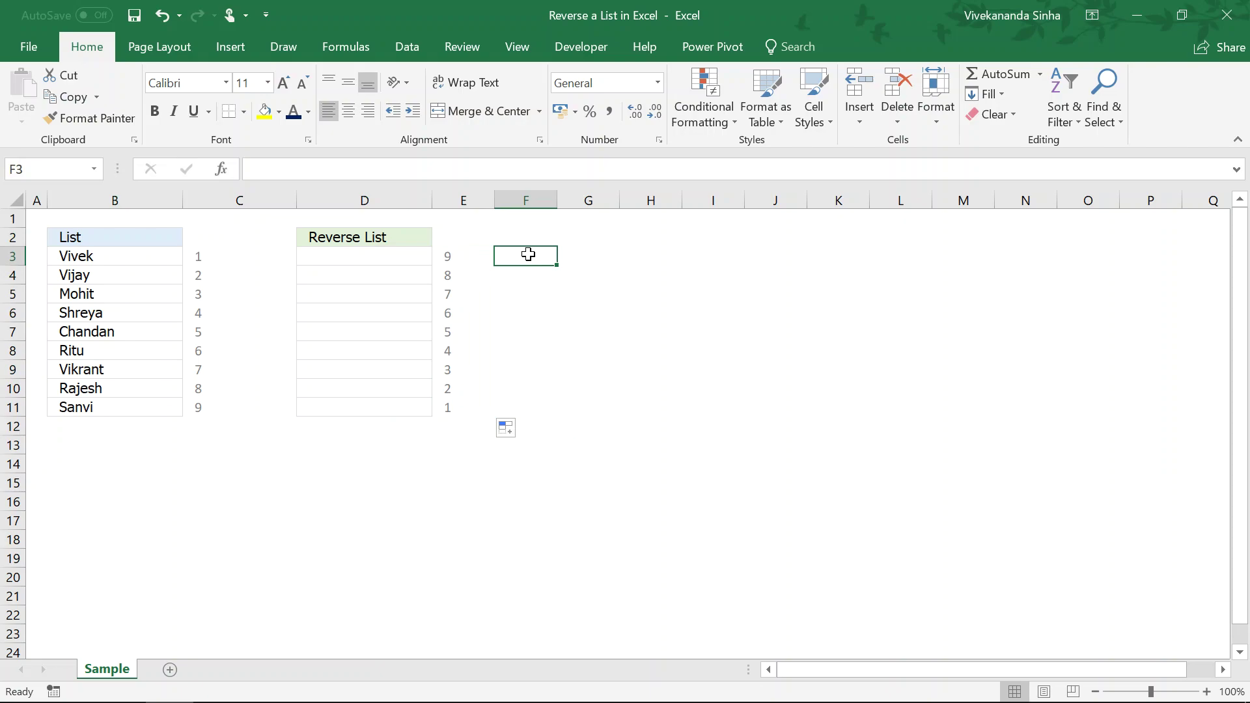
pyautogui.write('=')
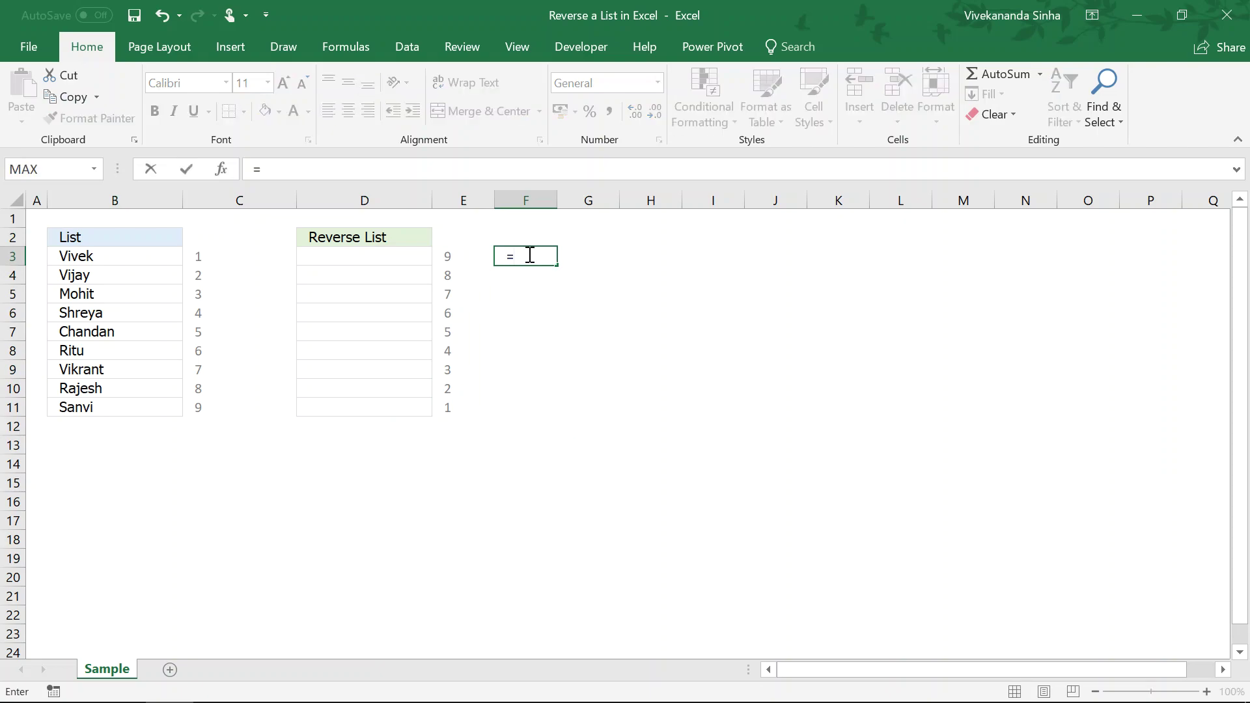
pyautogui.write('counta')
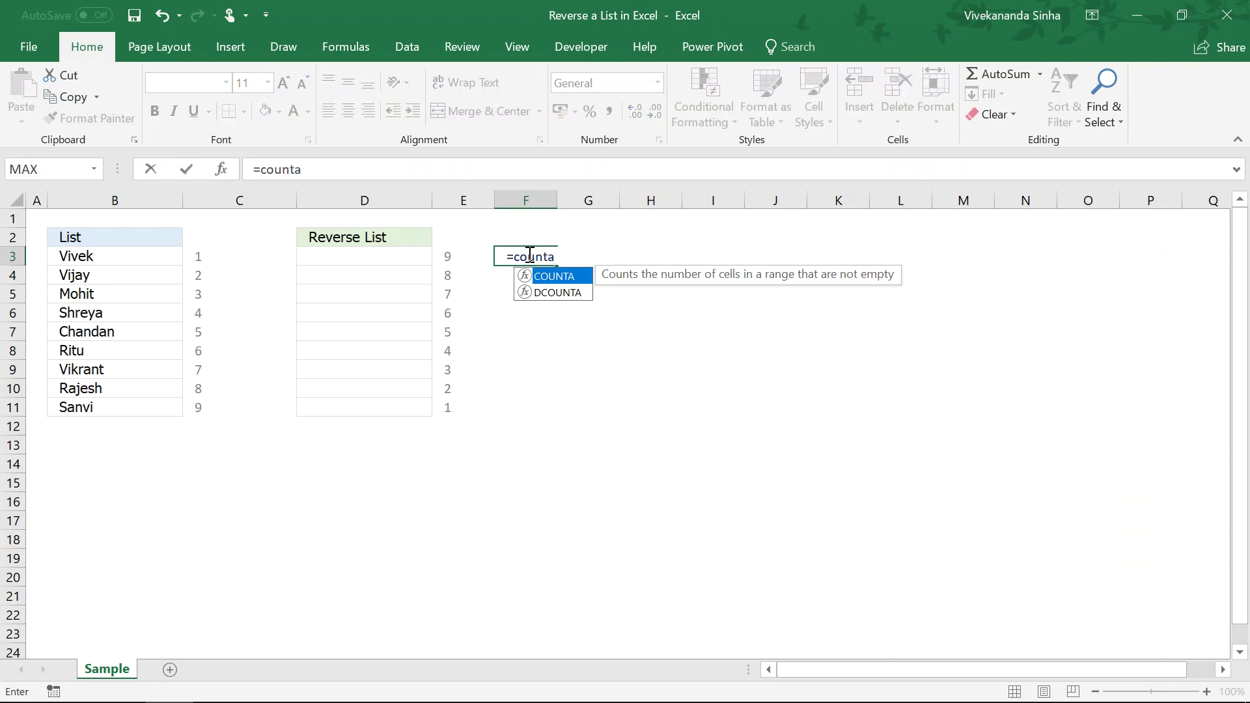
pyautogui.press('Tab')
pyautogui.moveTo(95, 255); pyautogui.dragTo(95, 408)
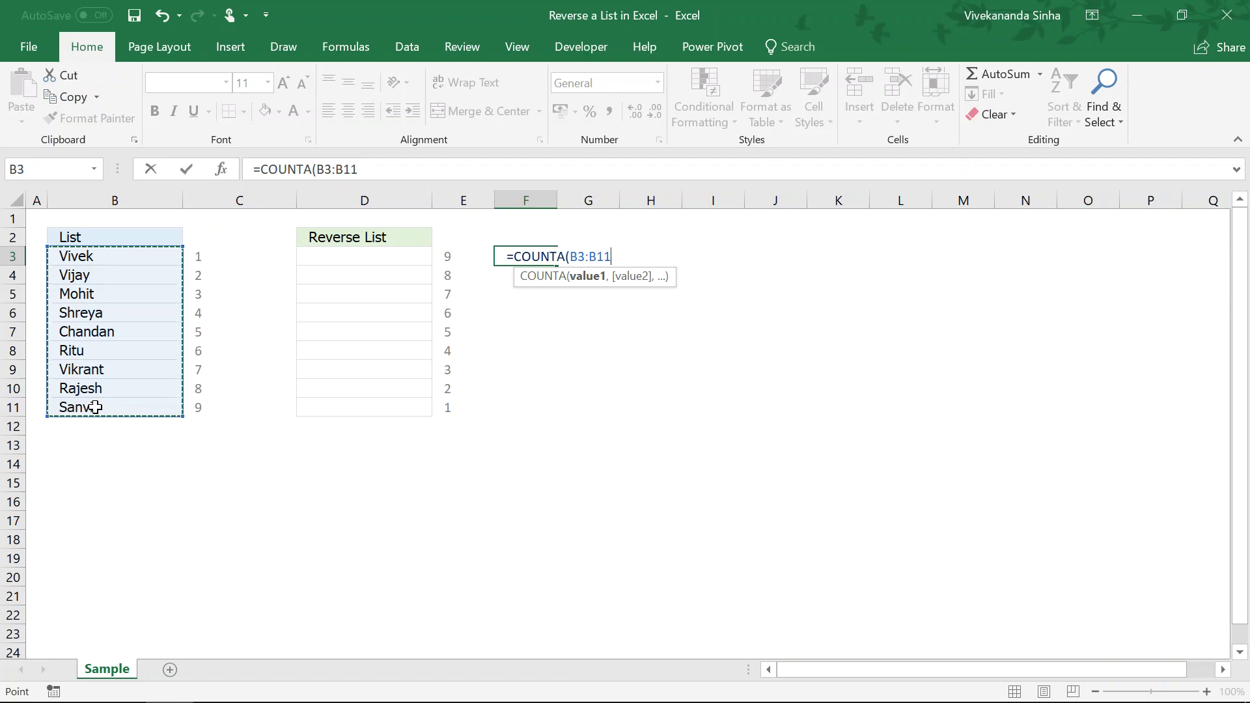
pyautogui.press('F4')
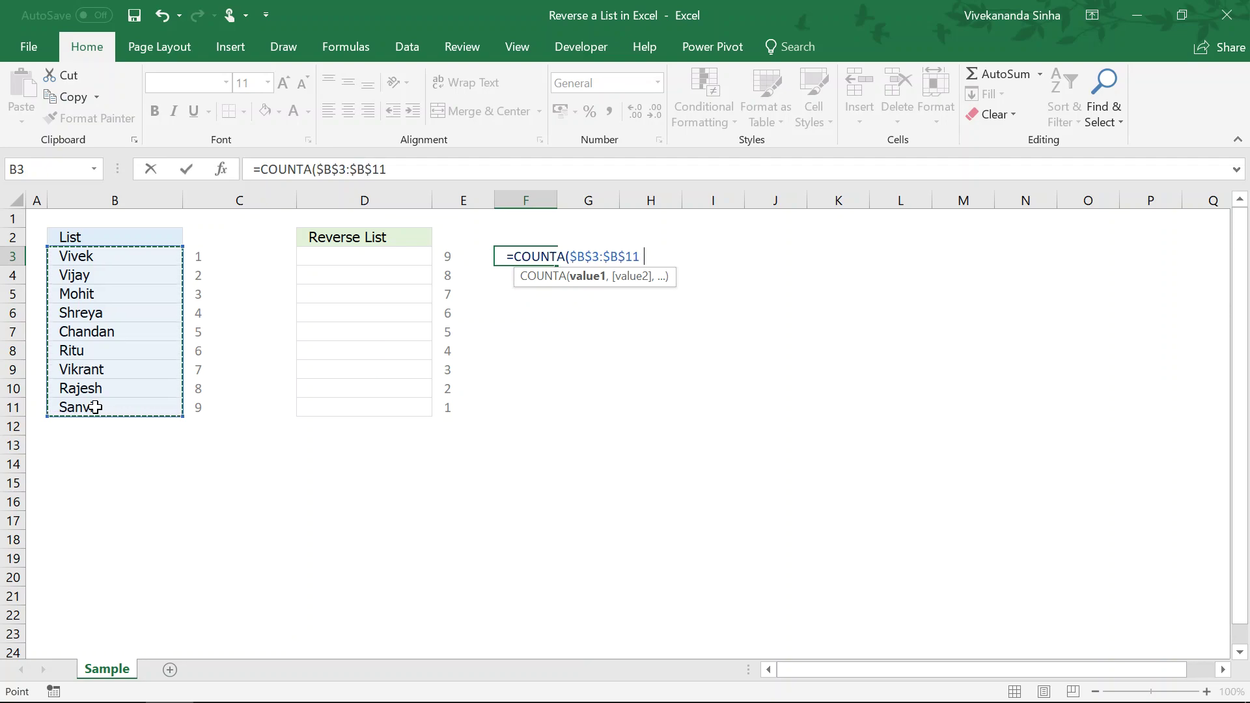
pyautogui.write(')')
pyautogui.press('Return')
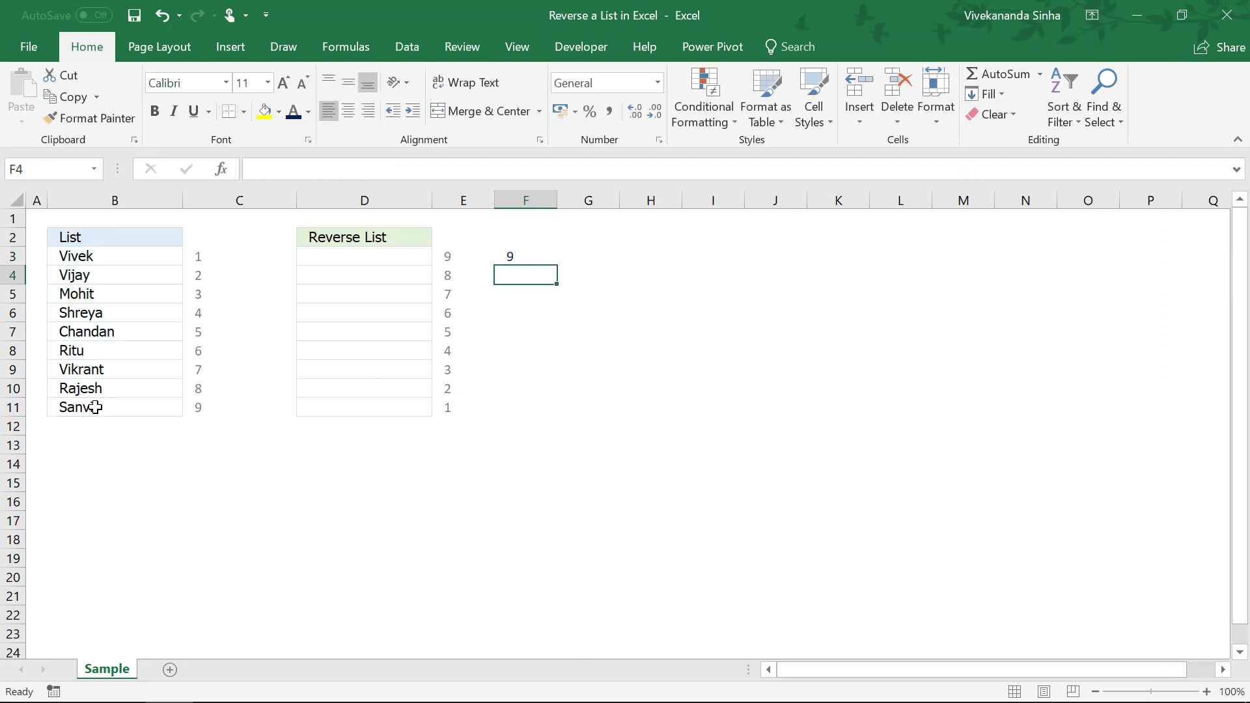
pyautogui.click(521, 257)
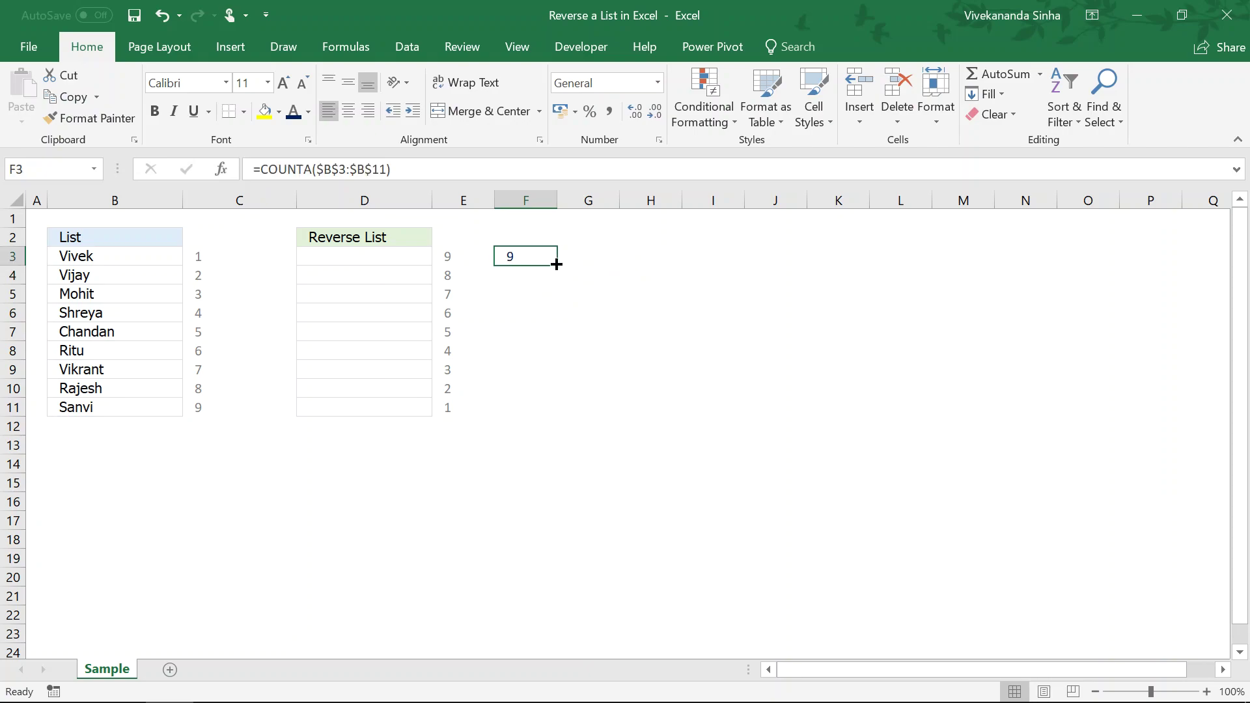
pyautogui.moveTo(557, 264); pyautogui.dragTo(553, 415)
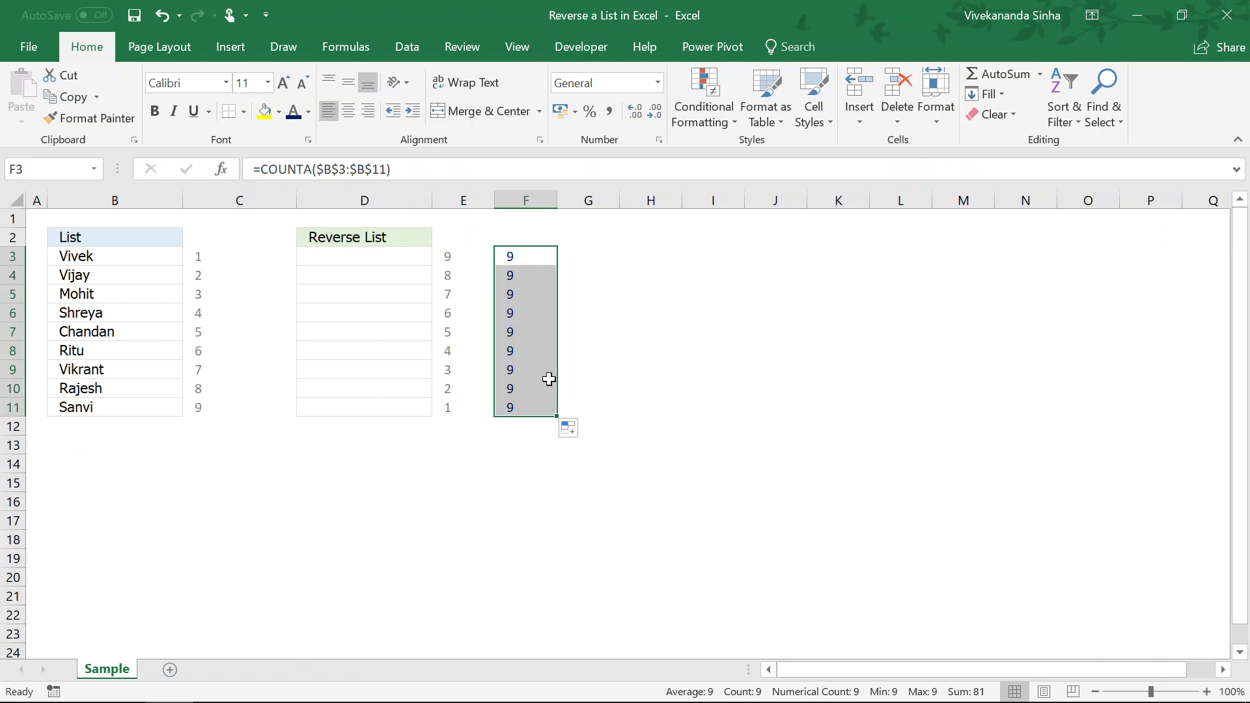
pyautogui.click(577, 258)
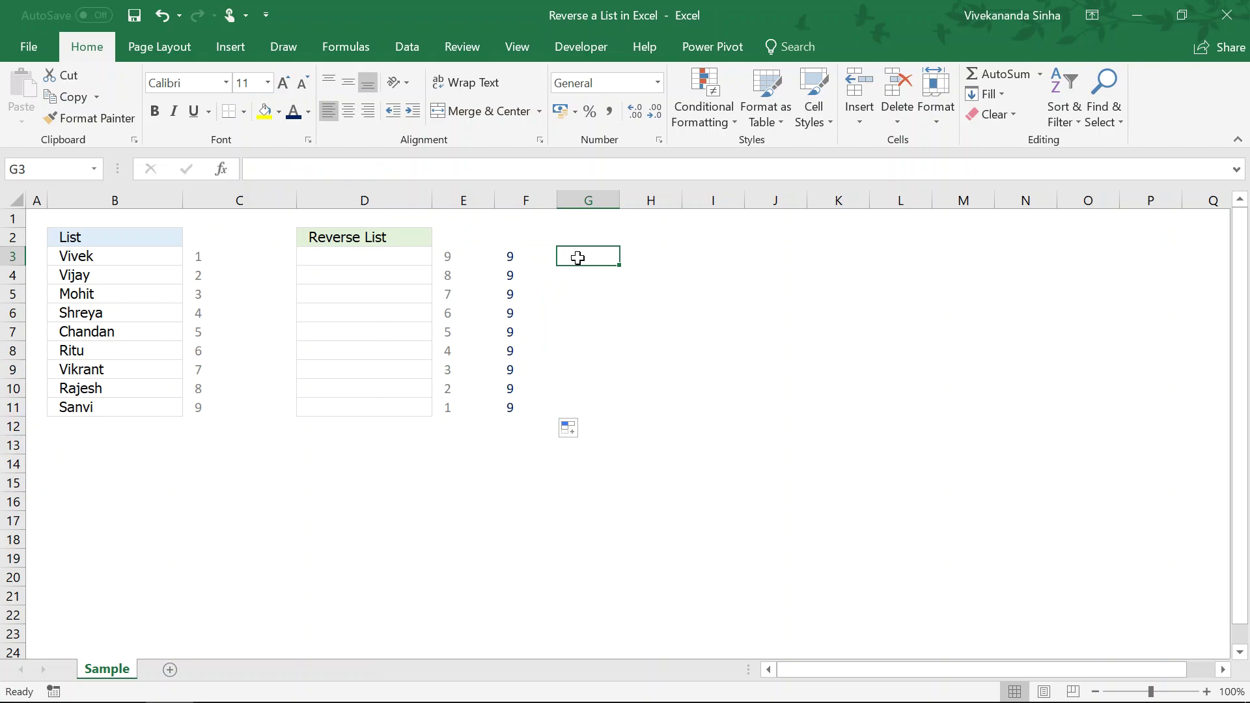
# Step: Fill G3:G11 with a 1-to-9 series from the 1 in G3, then review F3's formula
pyautogui.doubleClick(578, 258)
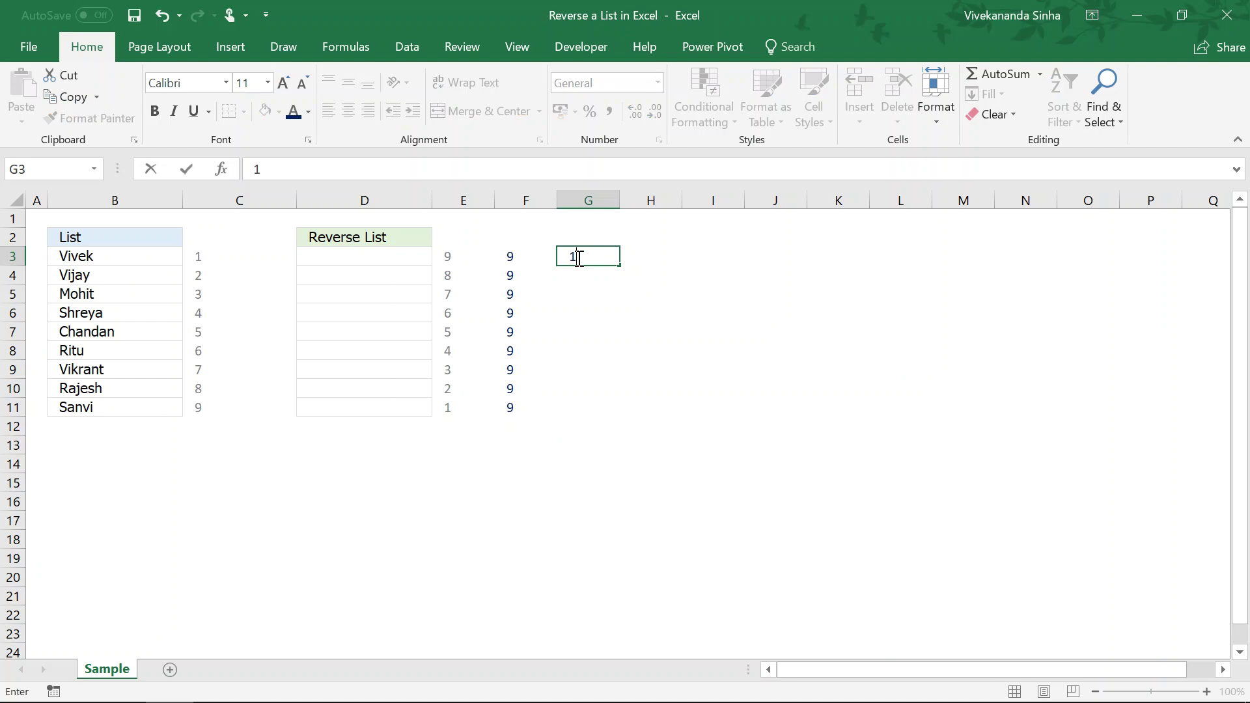
pyautogui.press('Return')
pyautogui.click(577, 258)
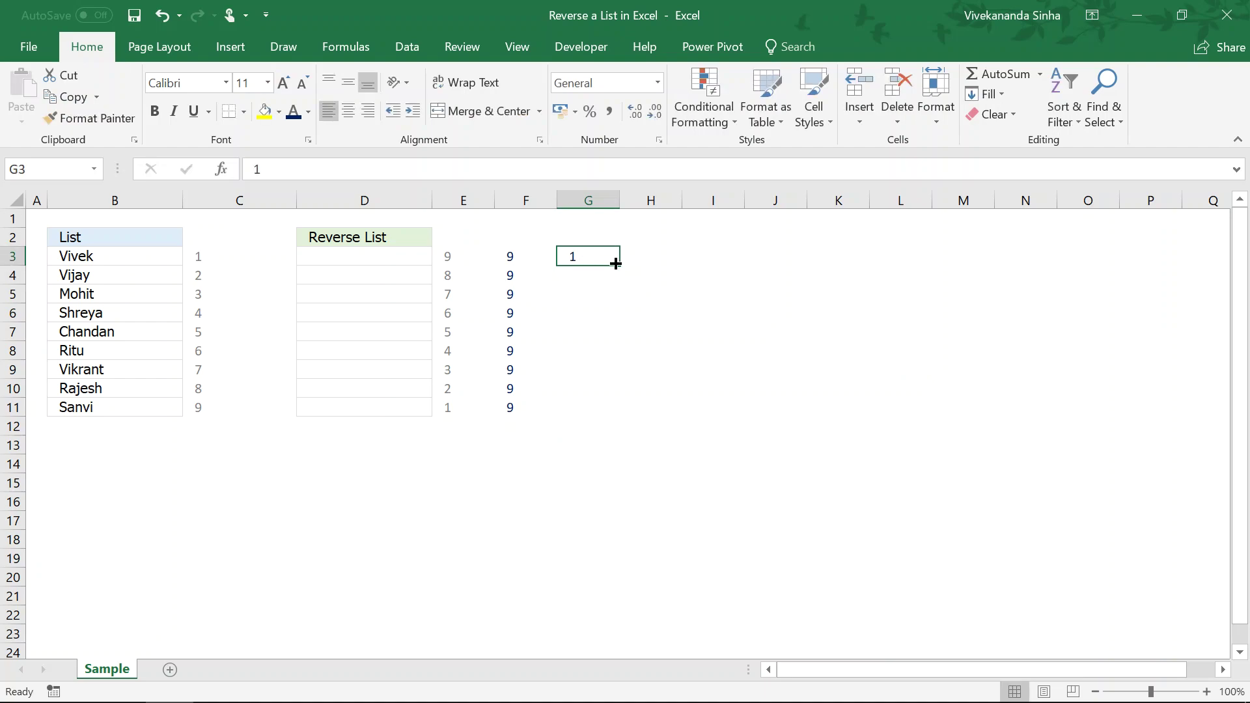
pyautogui.moveTo(618, 265); pyautogui.dragTo(628, 408)
pyautogui.press('ctrl')
pyautogui.click(509, 258)
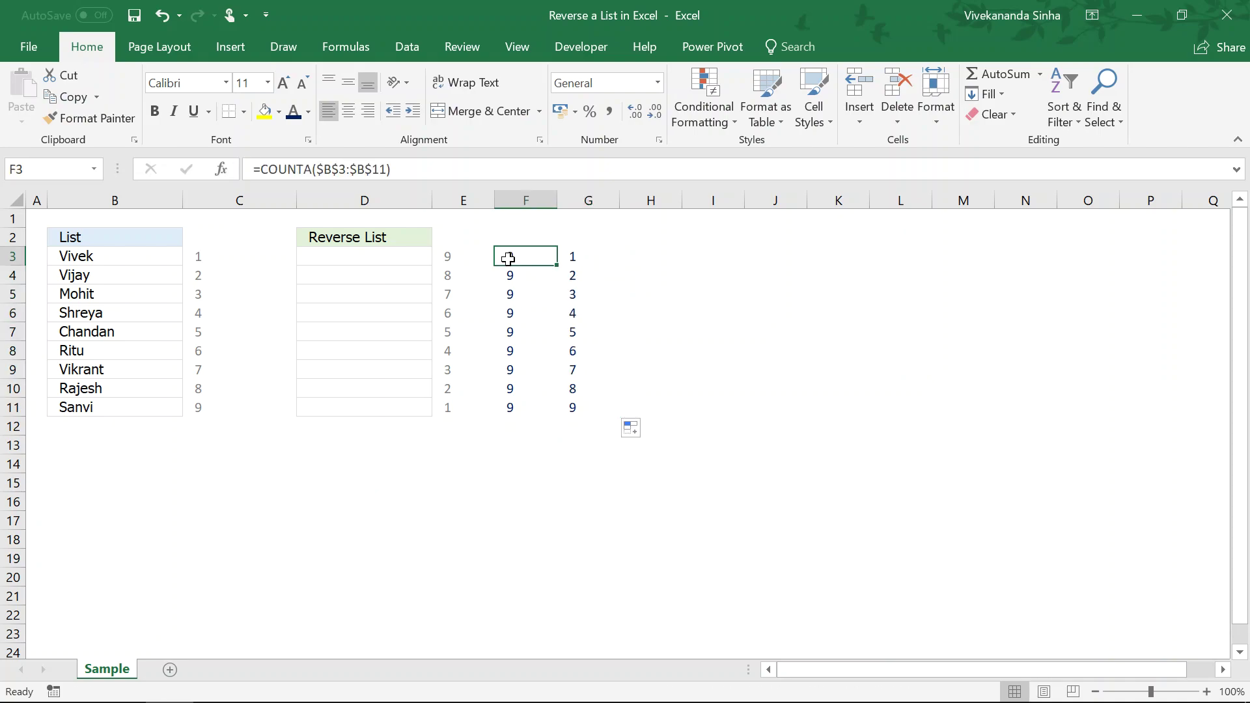
pyautogui.click(512, 200)
pyautogui.click(579, 257)
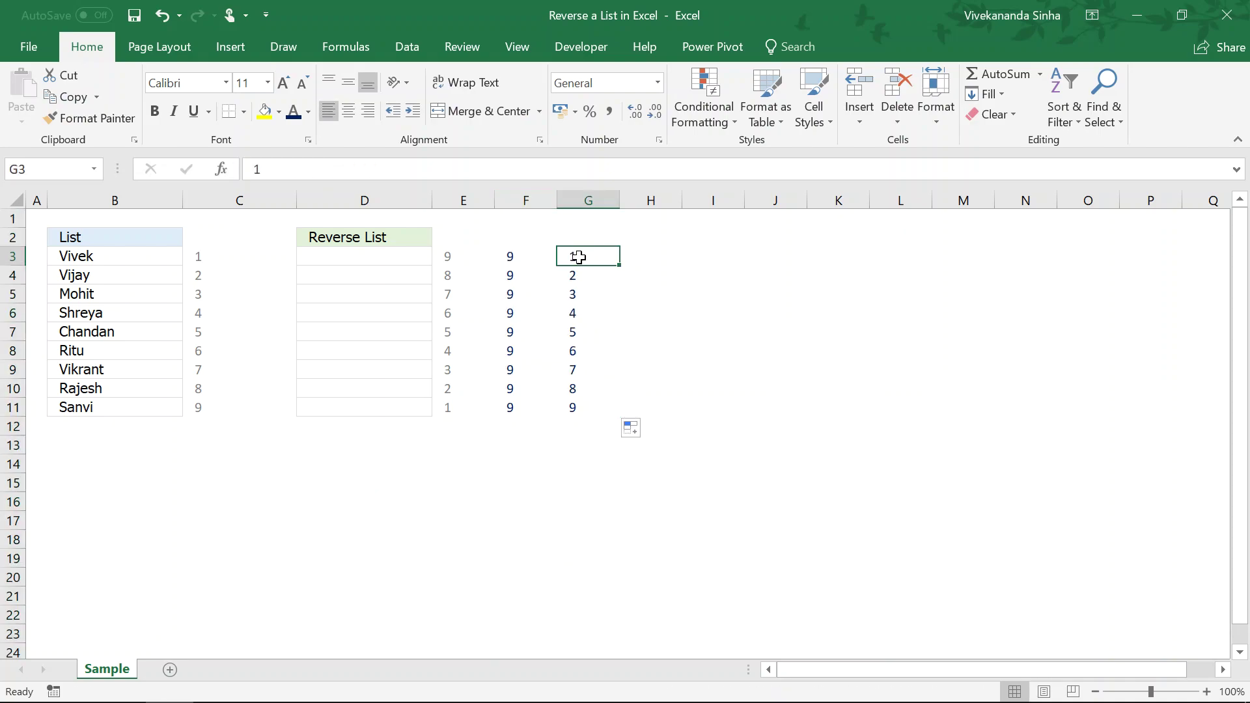
# Step: Enter =F3-G3 in H3 and copy it down to H11
pyautogui.click(649, 252)
pyautogui.write('=')
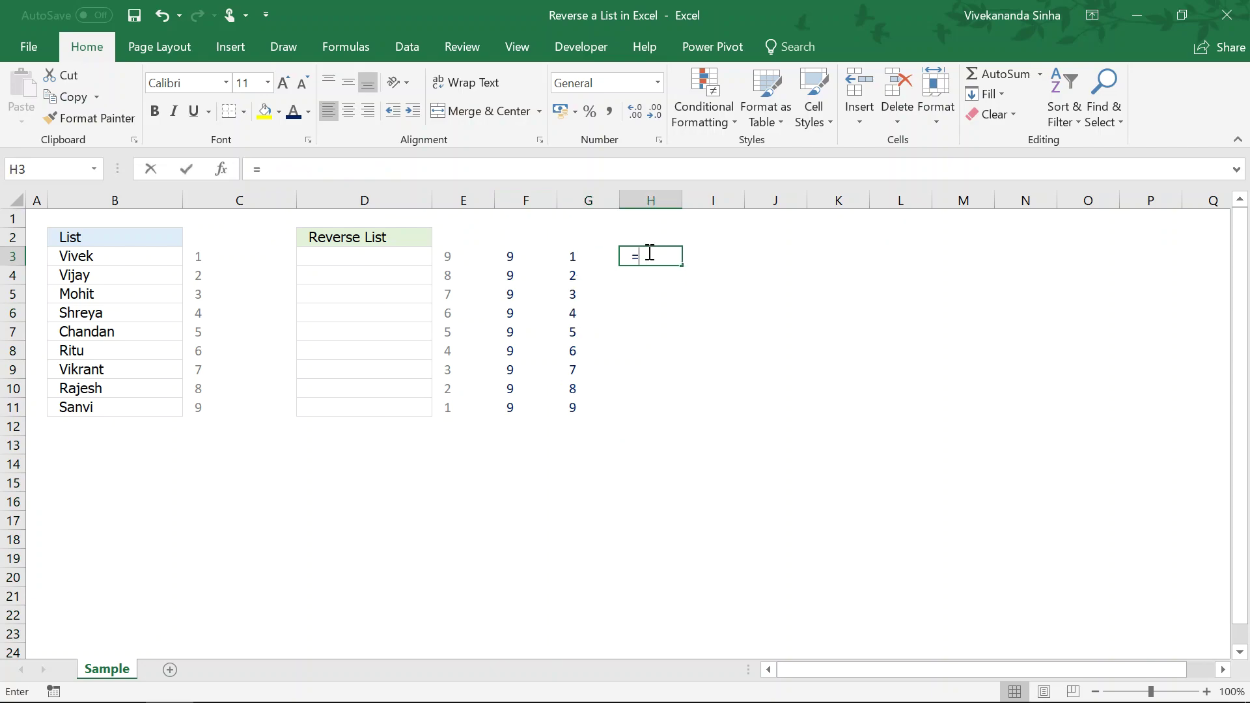
pyautogui.click(510, 258)
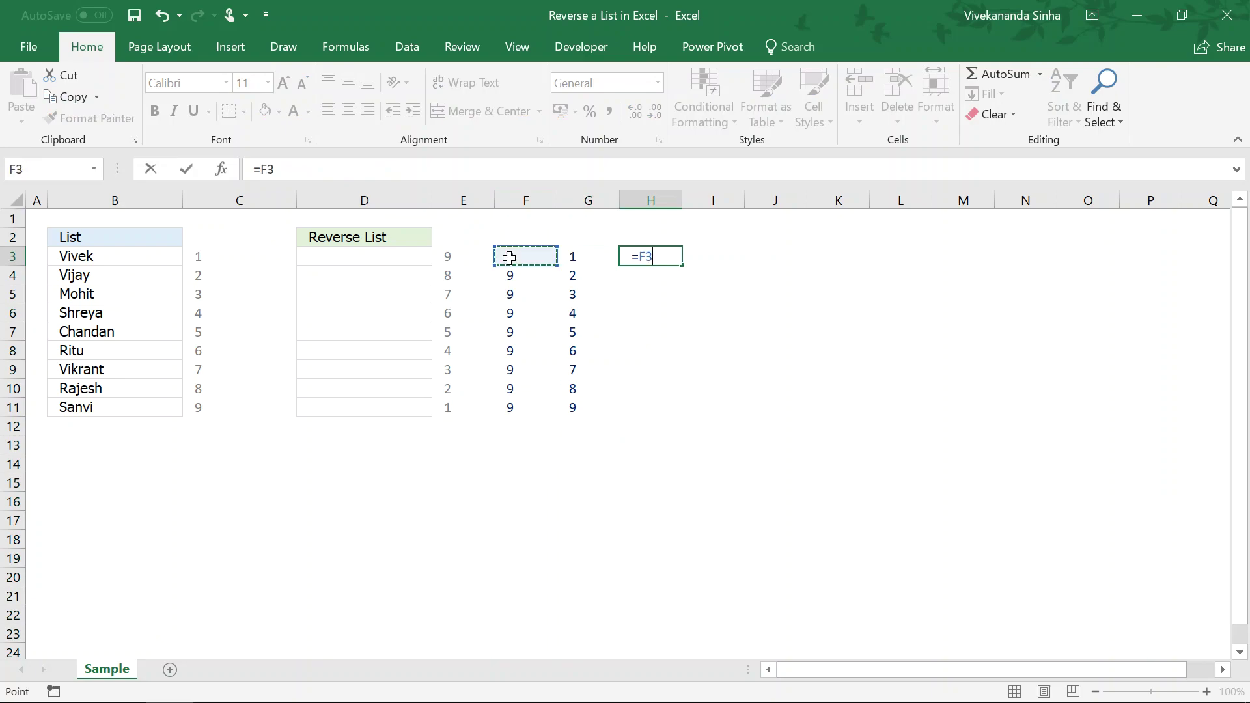
pyautogui.write('-')
pyautogui.click(574, 260)
pyautogui.press('Return')
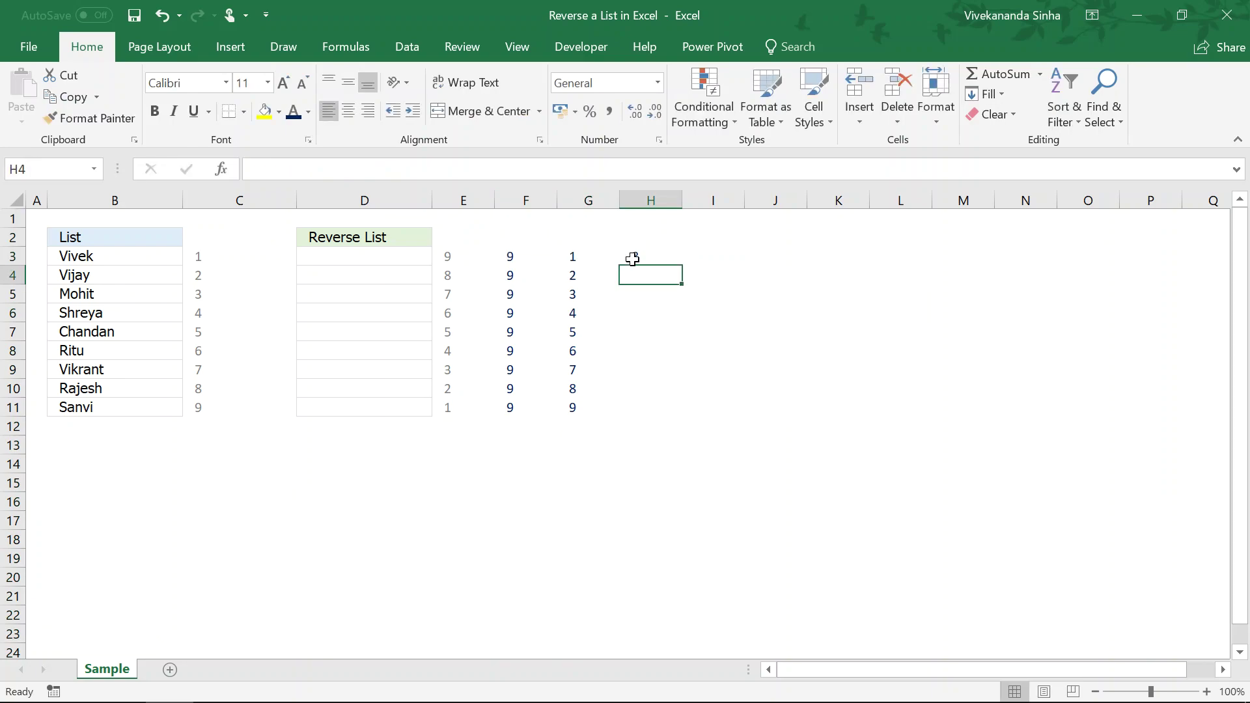
pyautogui.click(641, 257)
pyautogui.moveTo(685, 266); pyautogui.dragTo(667, 400)
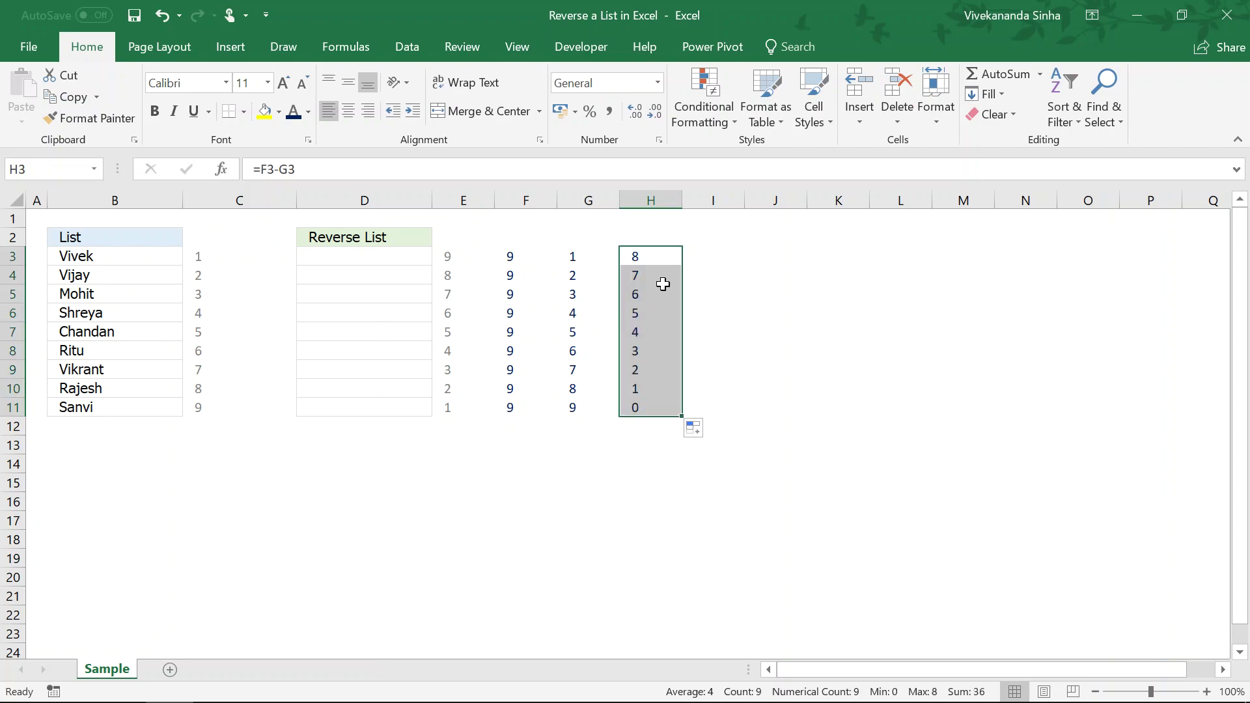
# Step: Correct H3 to =F3-G3+1 and refill H3:H11 with the 9-to-1 countdown
pyautogui.click(656, 260)
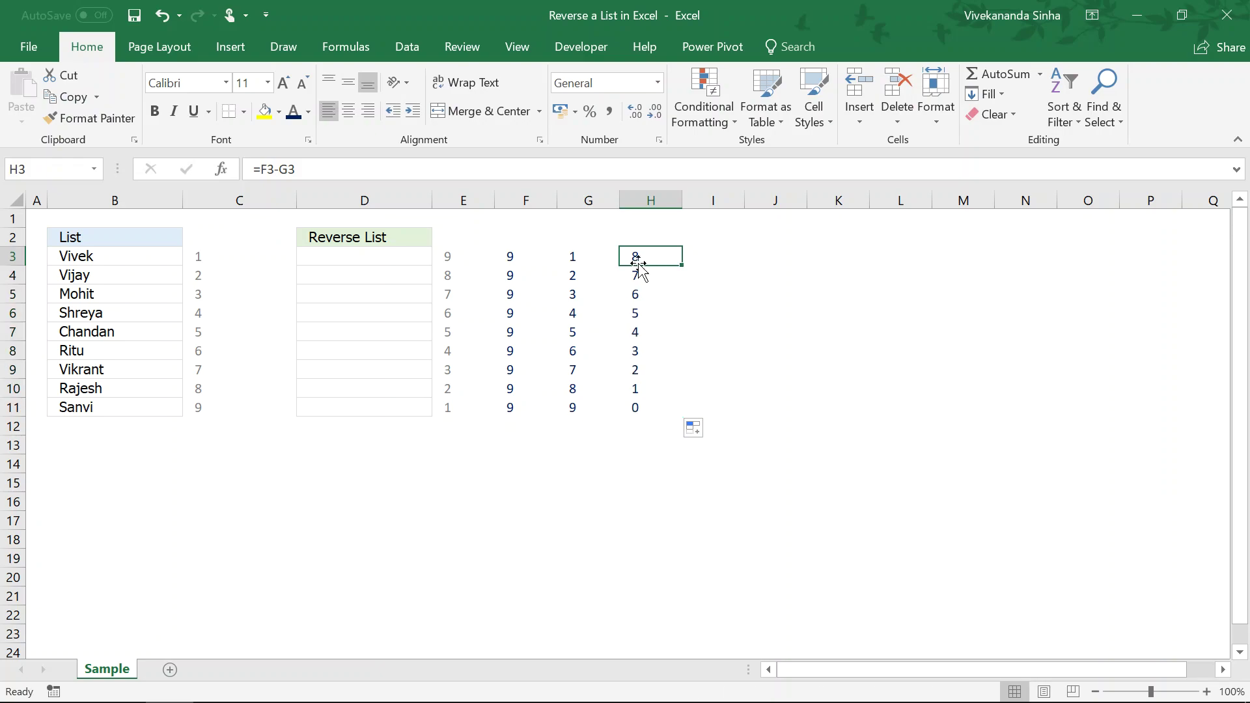
pyautogui.click(395, 169)
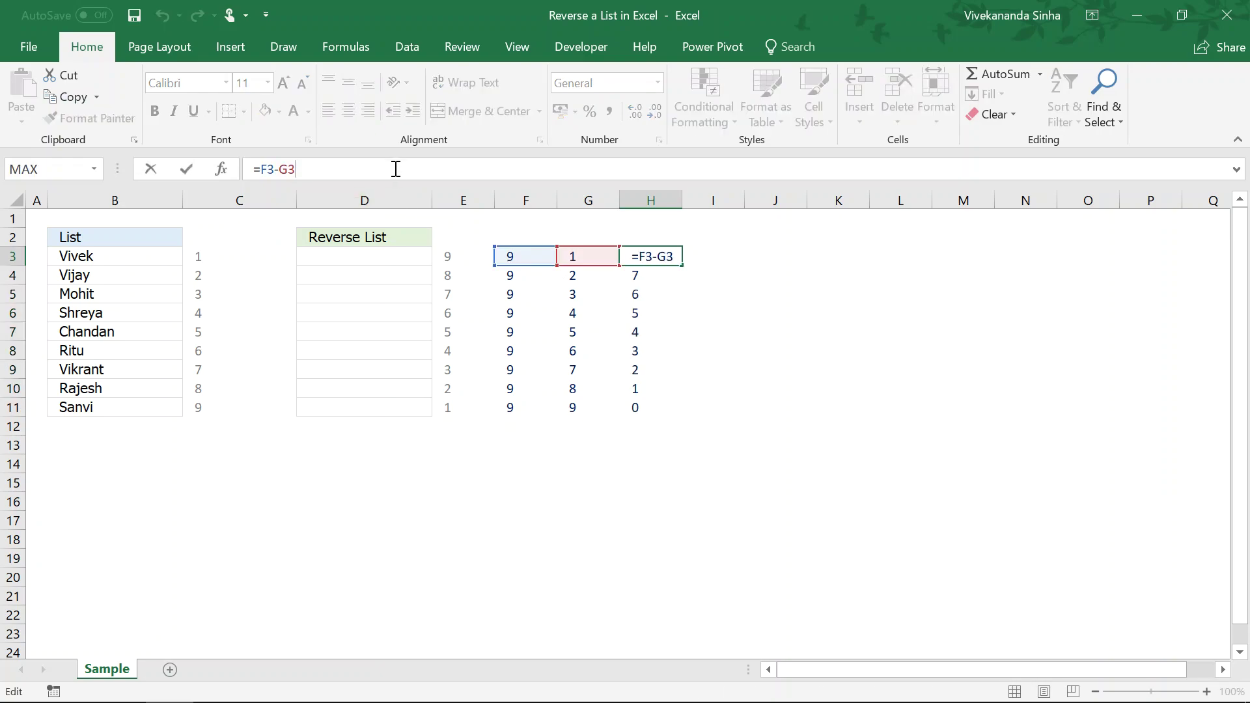
pyautogui.write('+1')
pyautogui.press('Return')
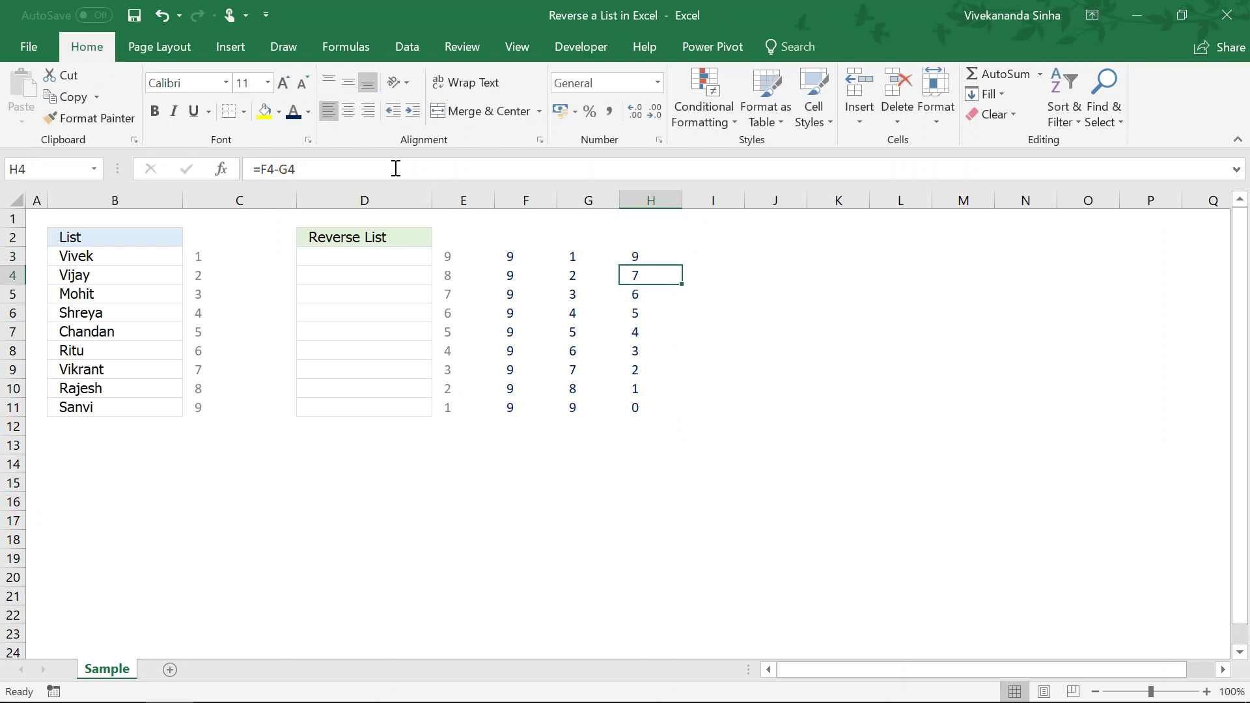
pyautogui.click(646, 254)
pyautogui.moveTo(681, 265); pyautogui.dragTo(682, 411)
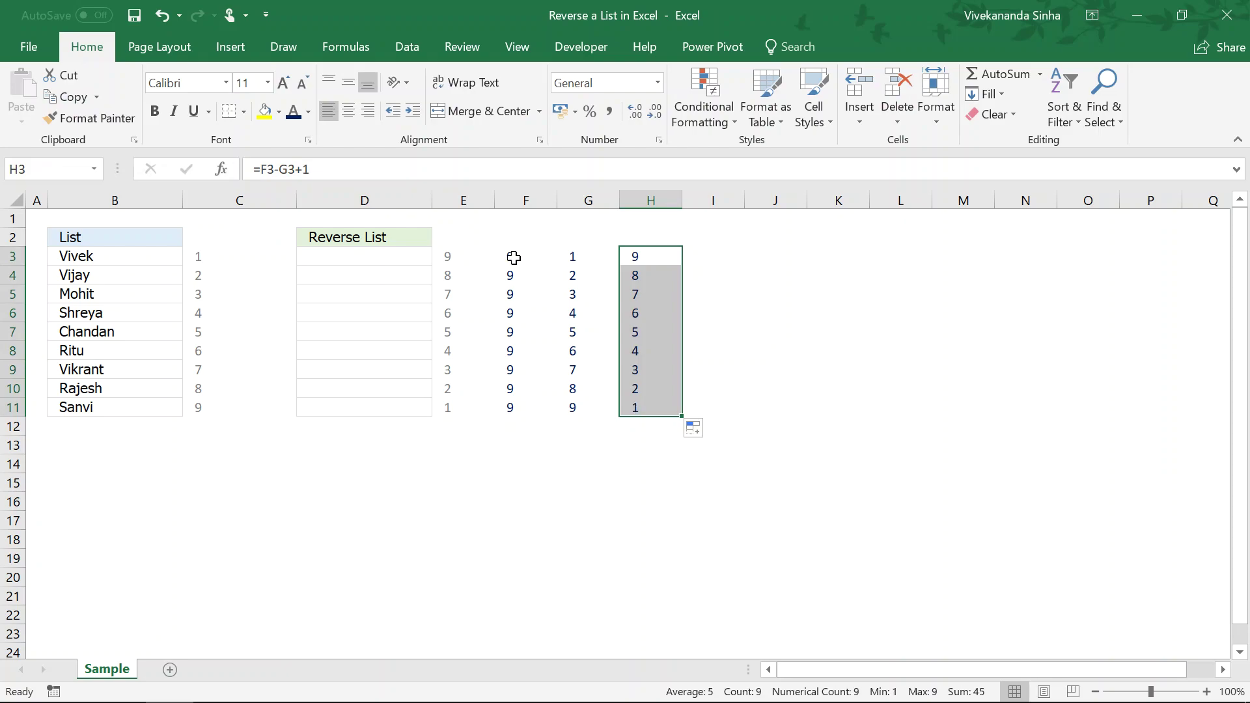
pyautogui.moveTo(511, 257); pyautogui.dragTo(648, 405)
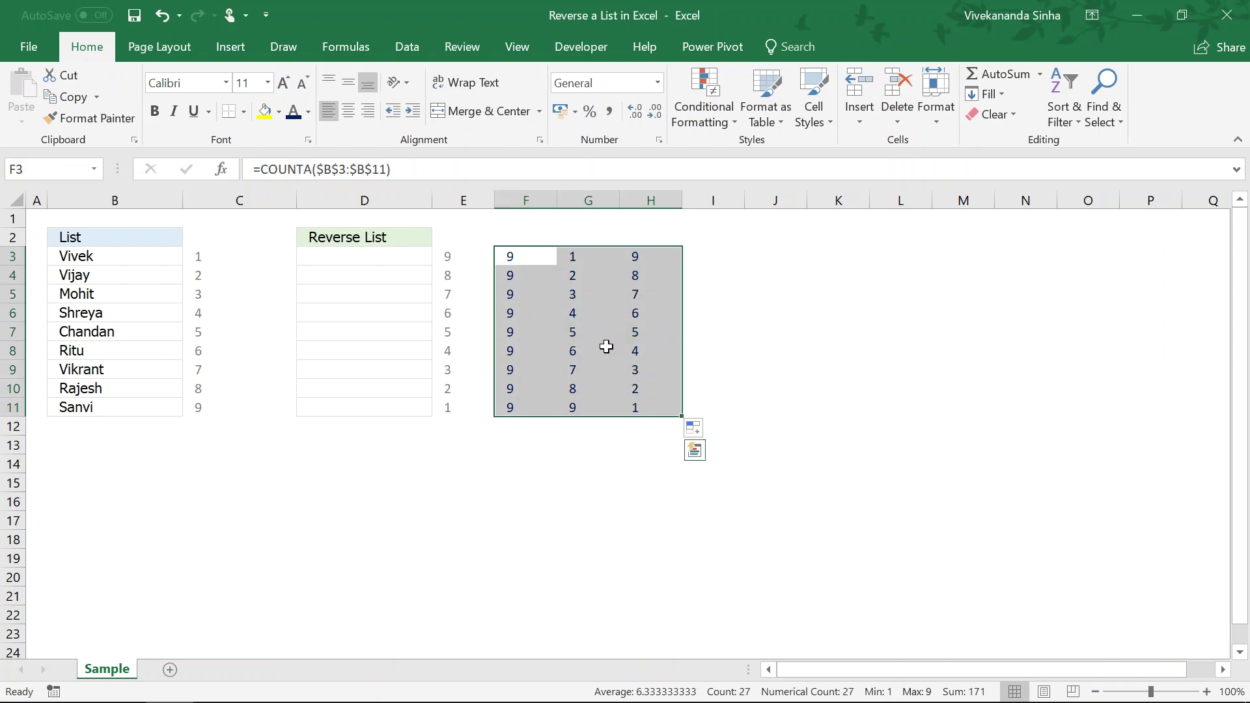
pyautogui.click(578, 256)
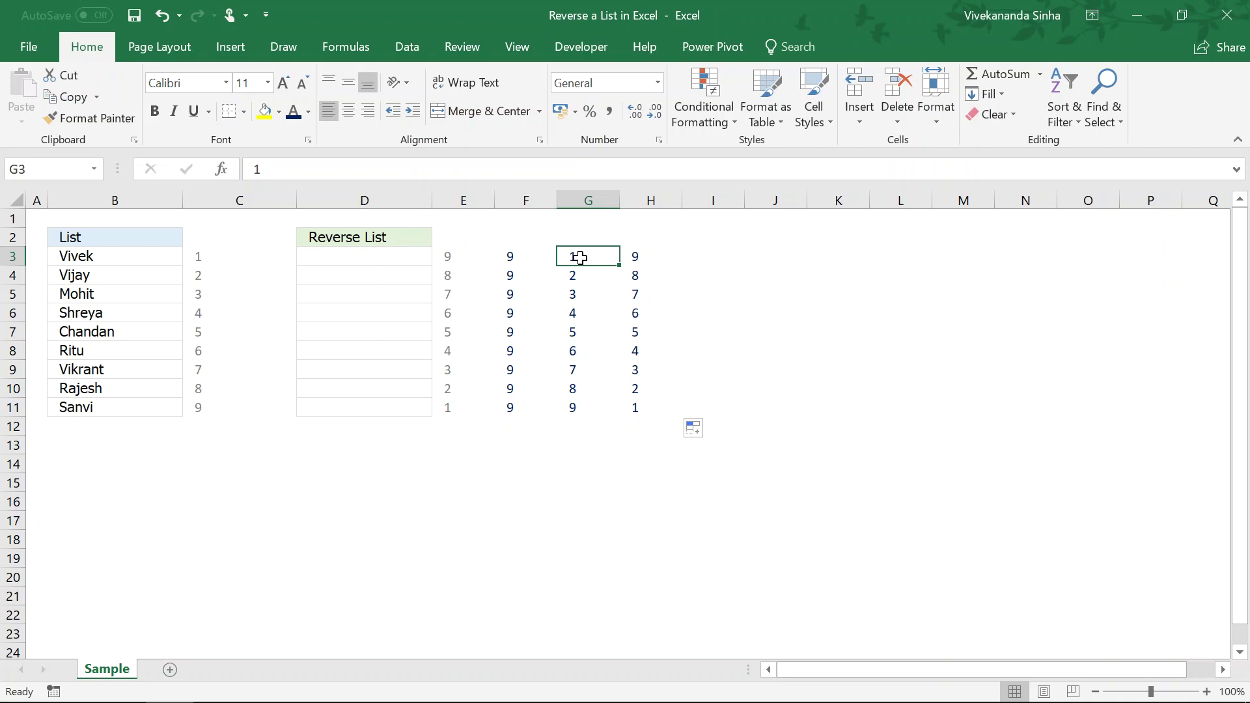
# Step: Enter =ROW(A1) in G3 and fill it down to G11
pyautogui.write('=ro')
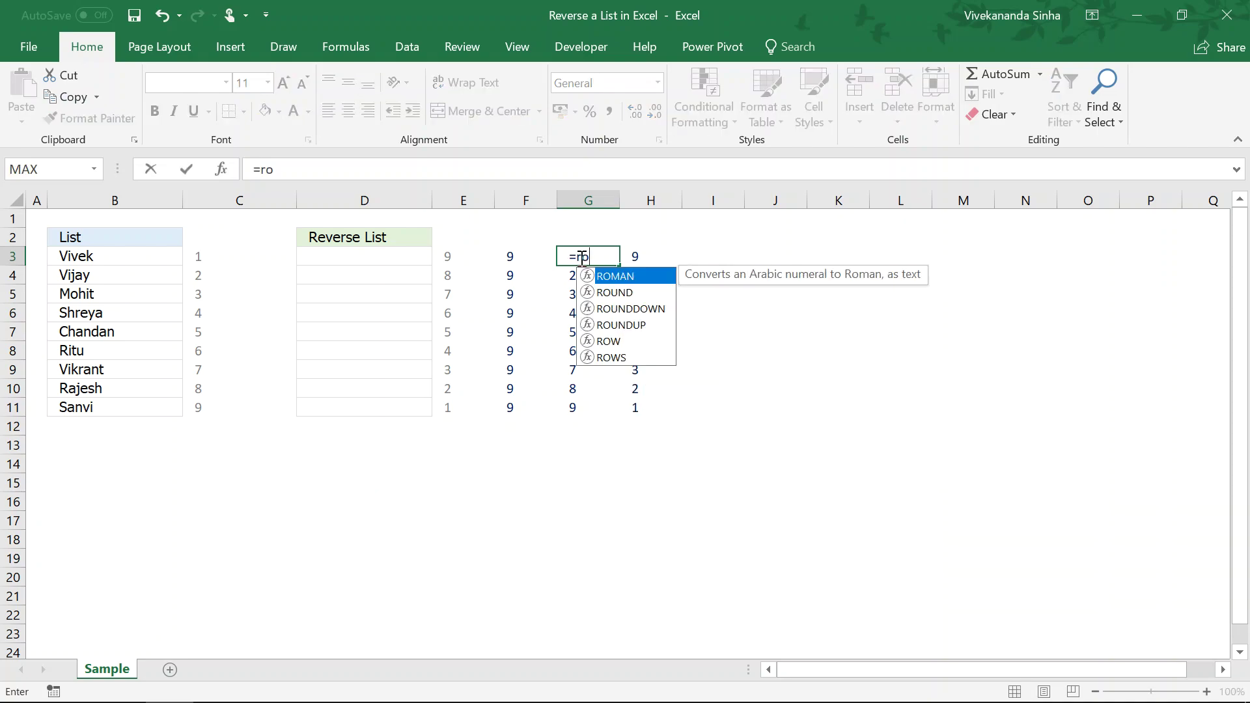
pyautogui.write('w(')
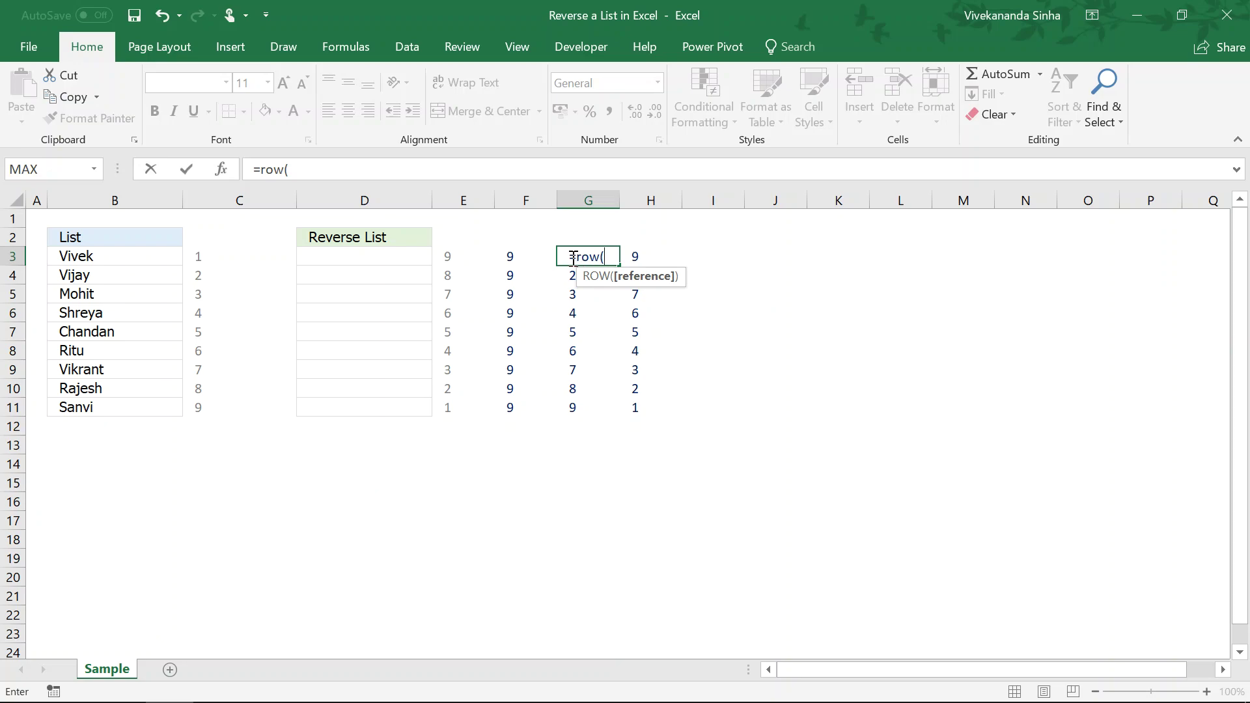
pyautogui.click(39, 221)
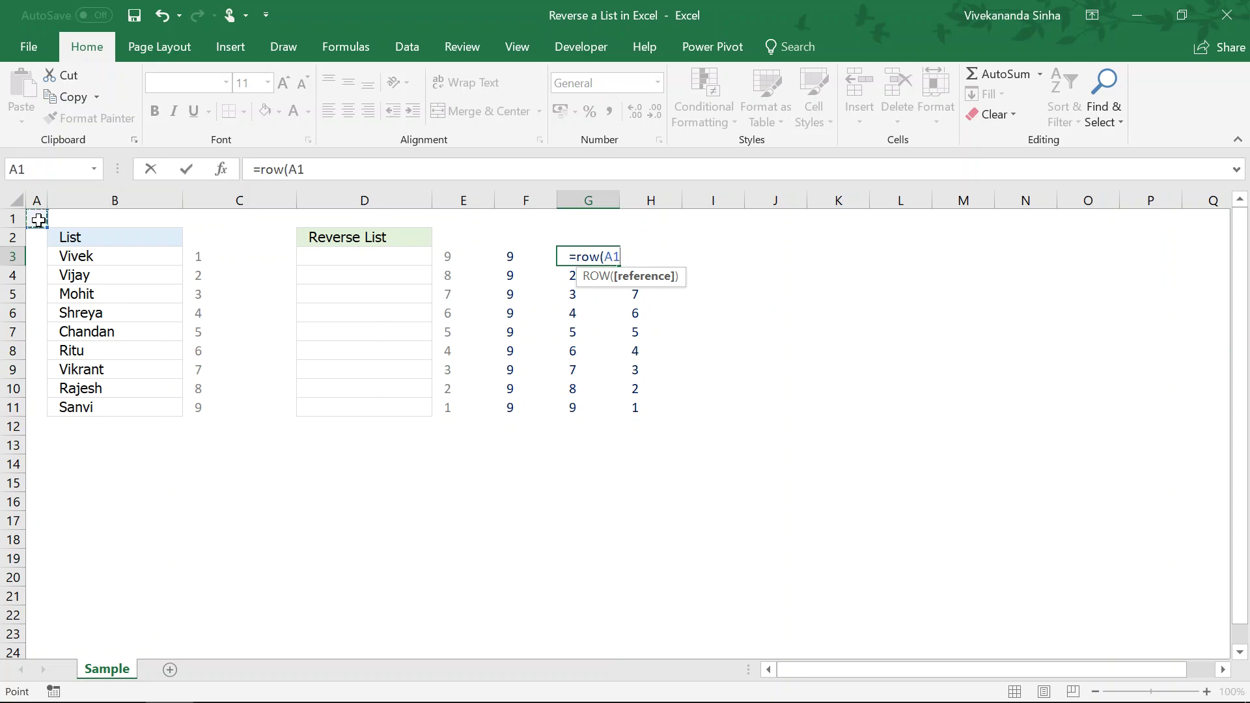
pyautogui.write(')')
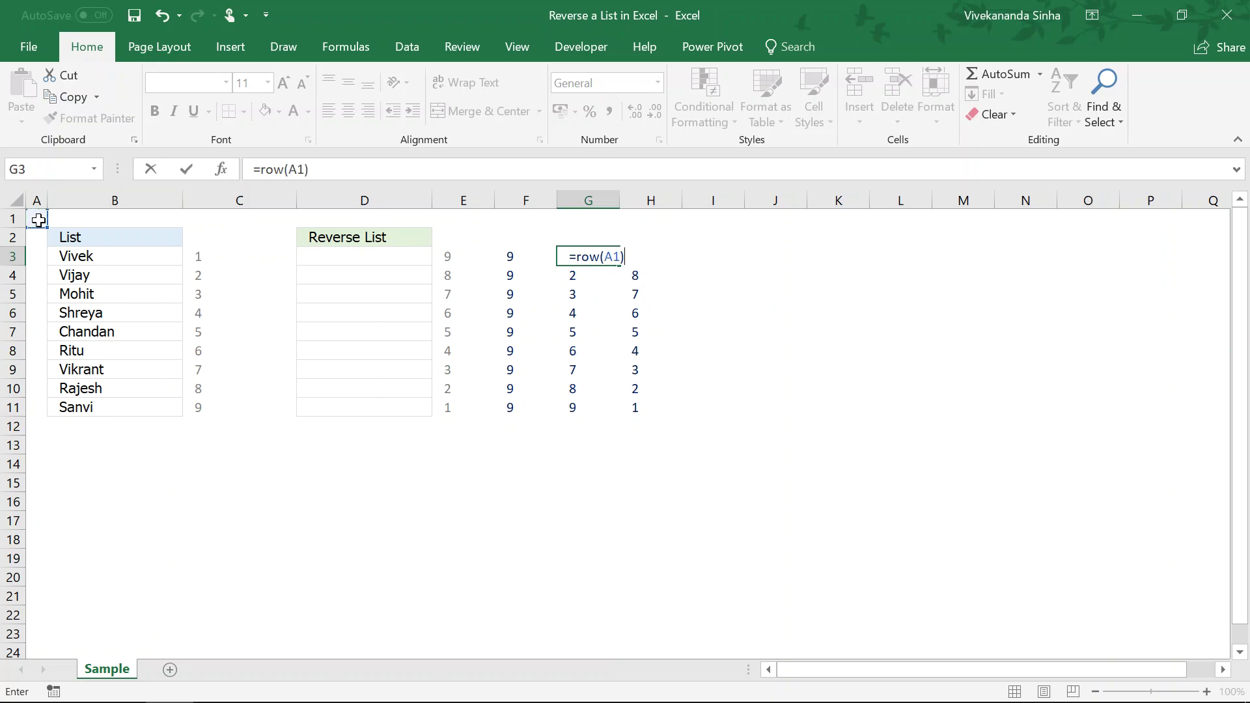
pyautogui.press('Return')
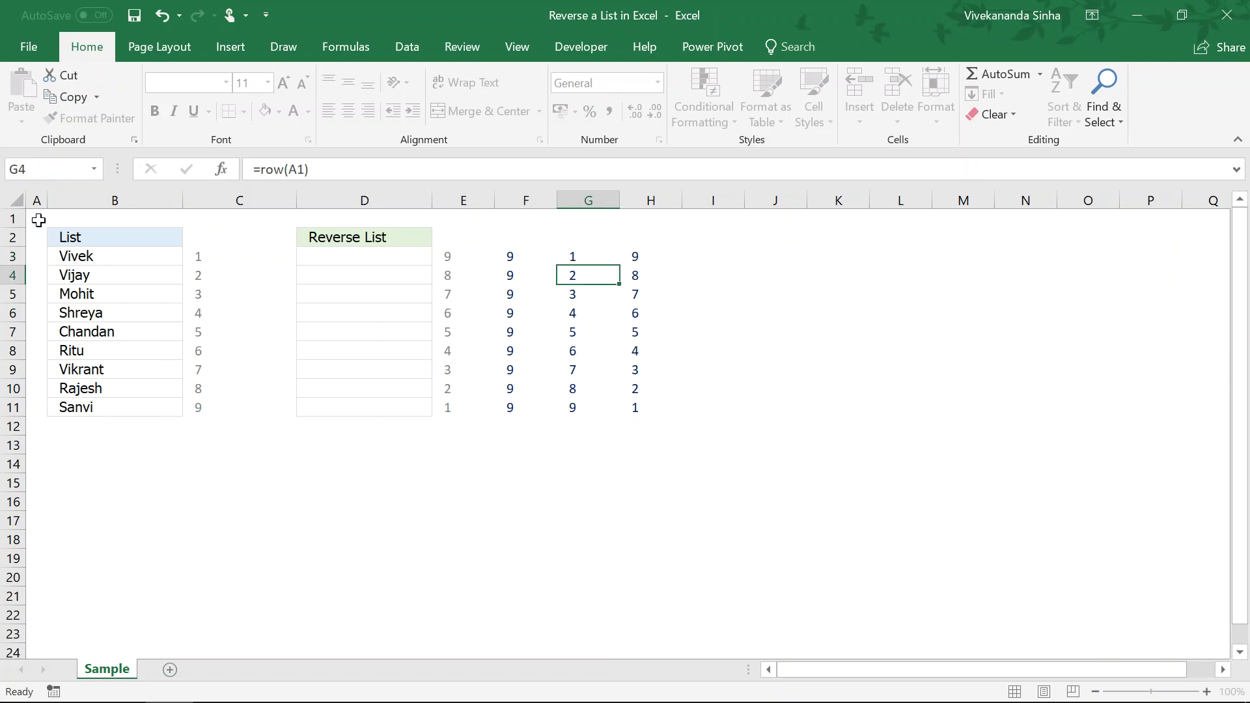
pyautogui.click(578, 254)
pyautogui.moveTo(619, 266); pyautogui.dragTo(619, 410)
# Step: Check that G4 and G5 hold ROW(A2) and ROW(A3) without changing them
pyautogui.doubleClick(581, 283)
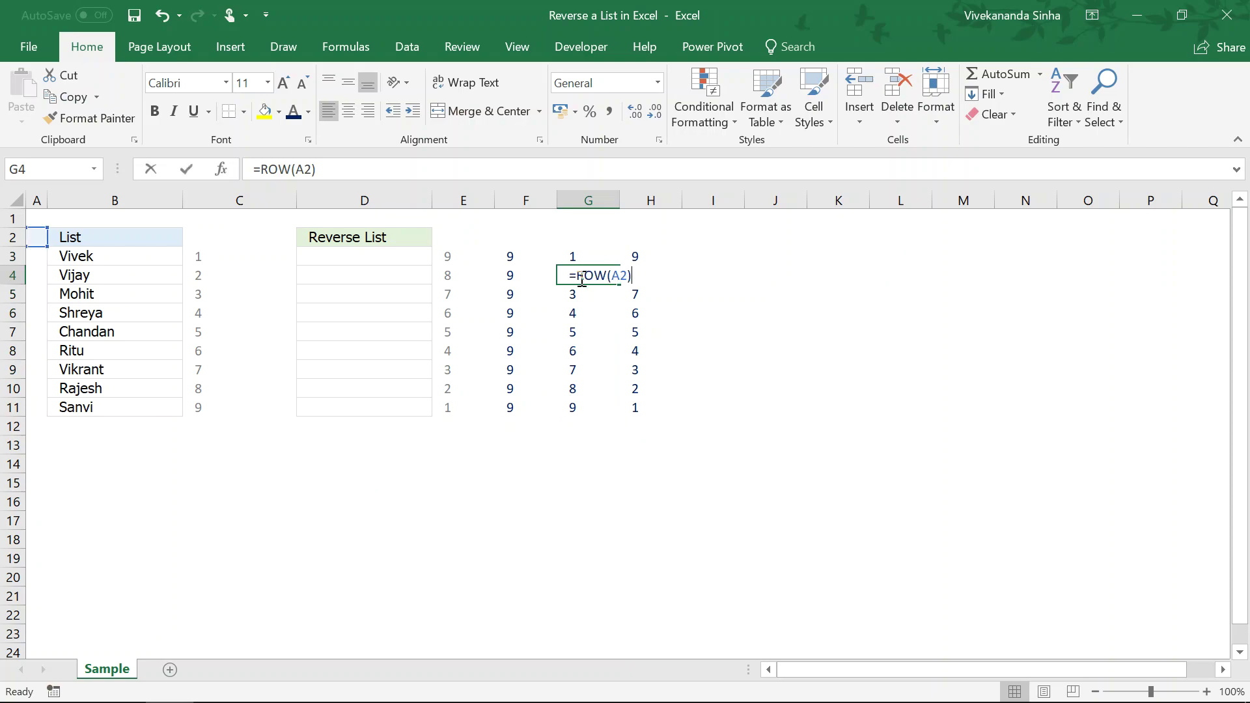
pyautogui.press('Escape')
pyautogui.doubleClick(587, 294)
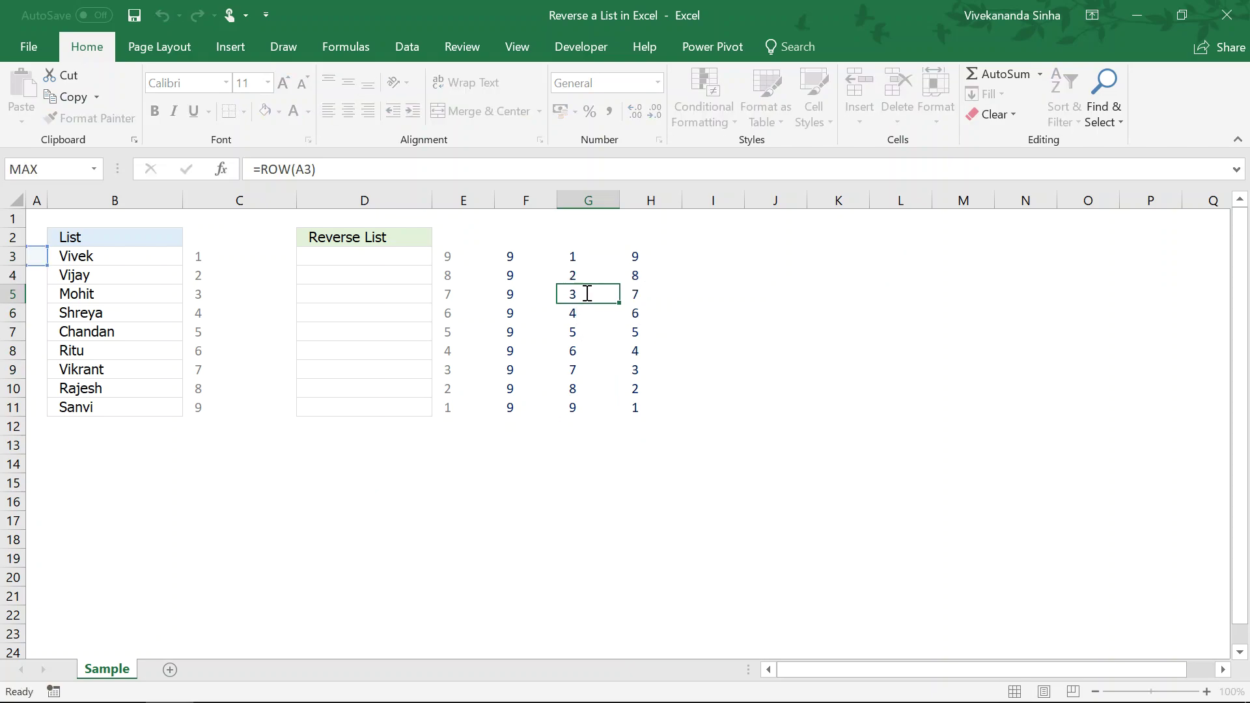
pyautogui.press('Escape')
pyautogui.click(630, 258)
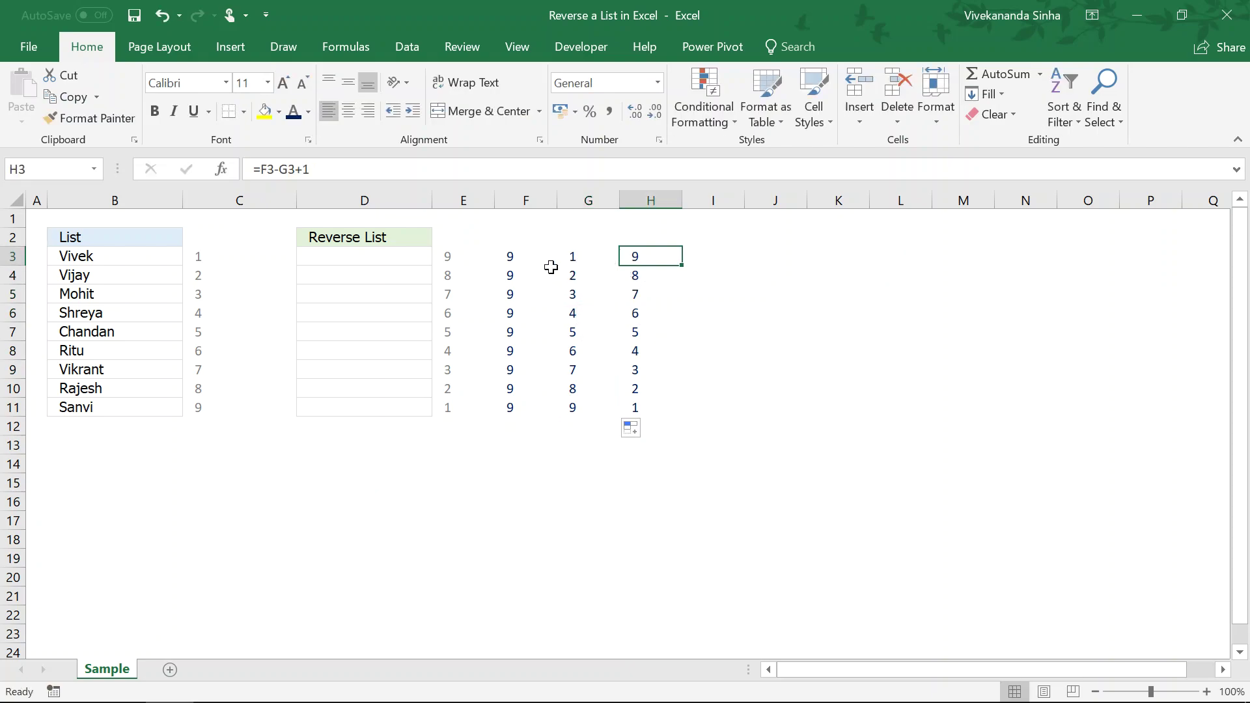
# Step: Enter =COUNTA($B$3:$B$11)-ROW(A1)+1 in D3 and fill it down to D11
pyautogui.click(404, 255)
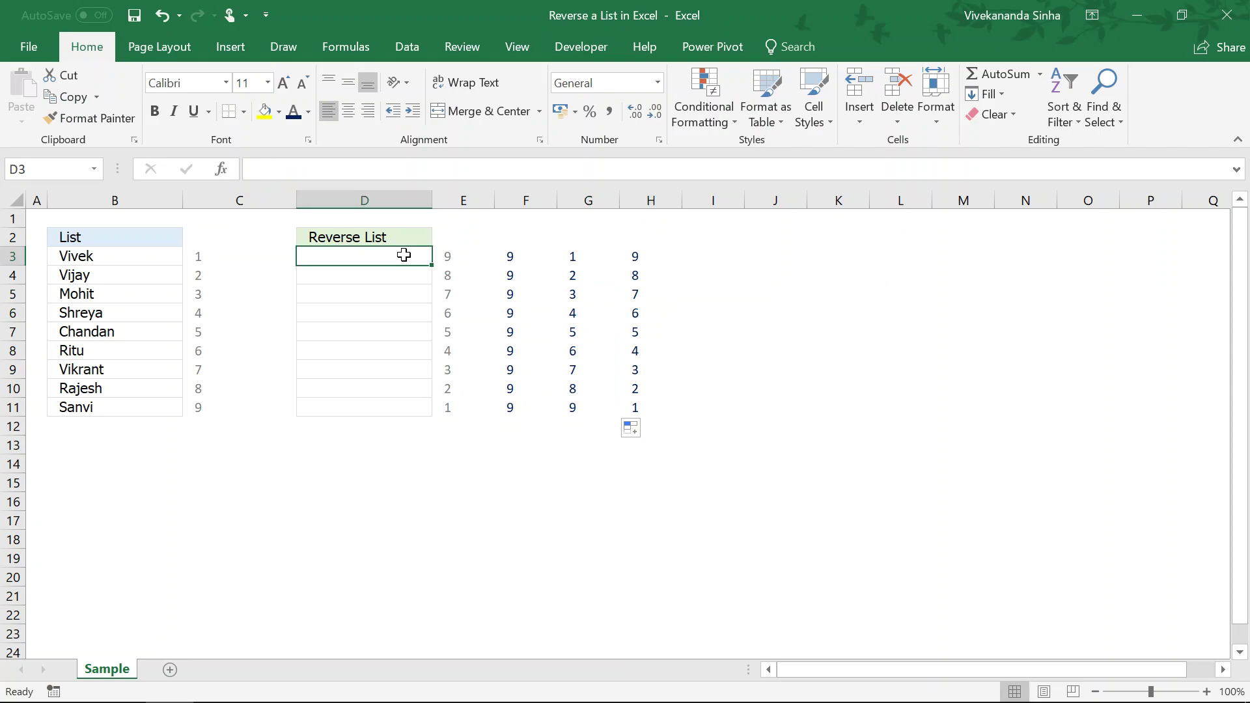
pyautogui.write('=')
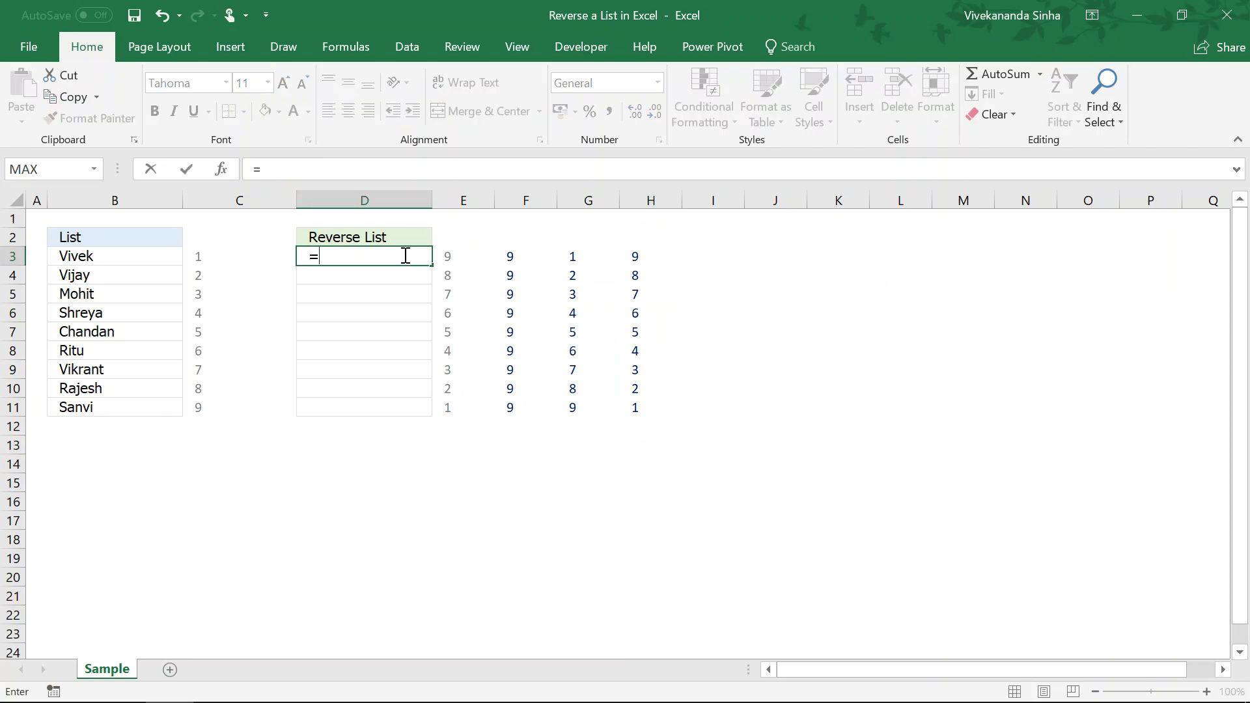
pyautogui.write('coun')
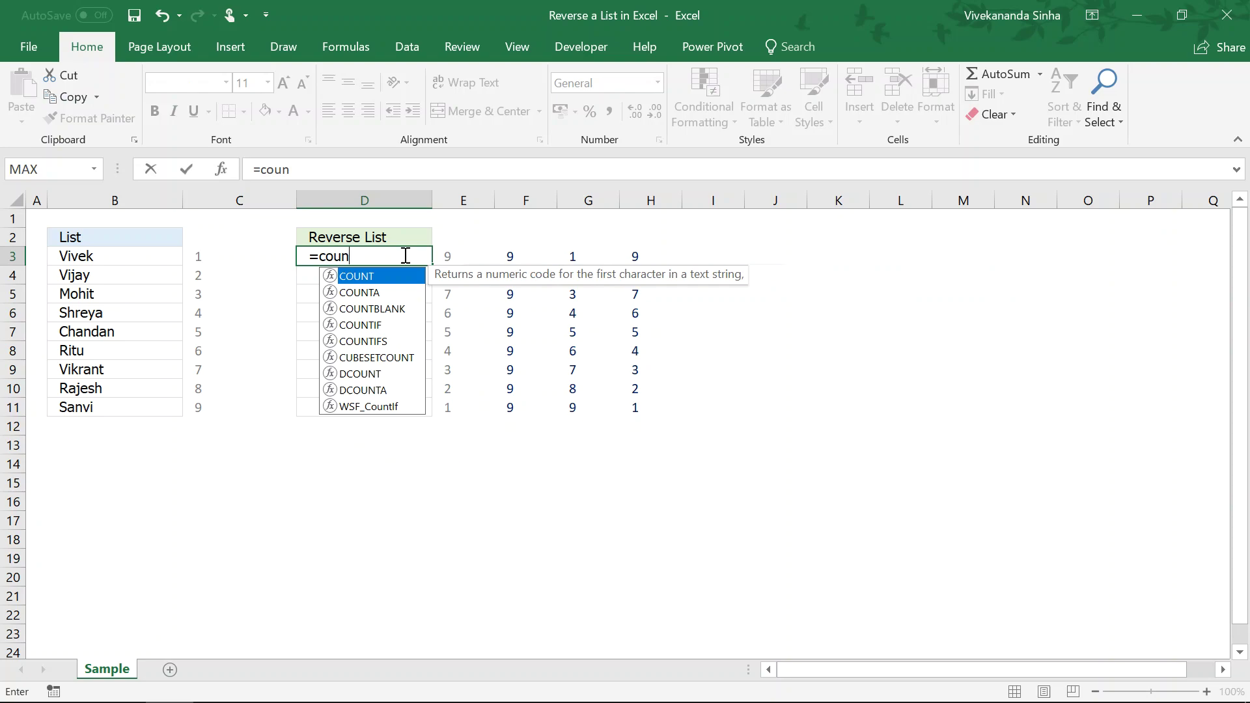
pyautogui.write('ta')
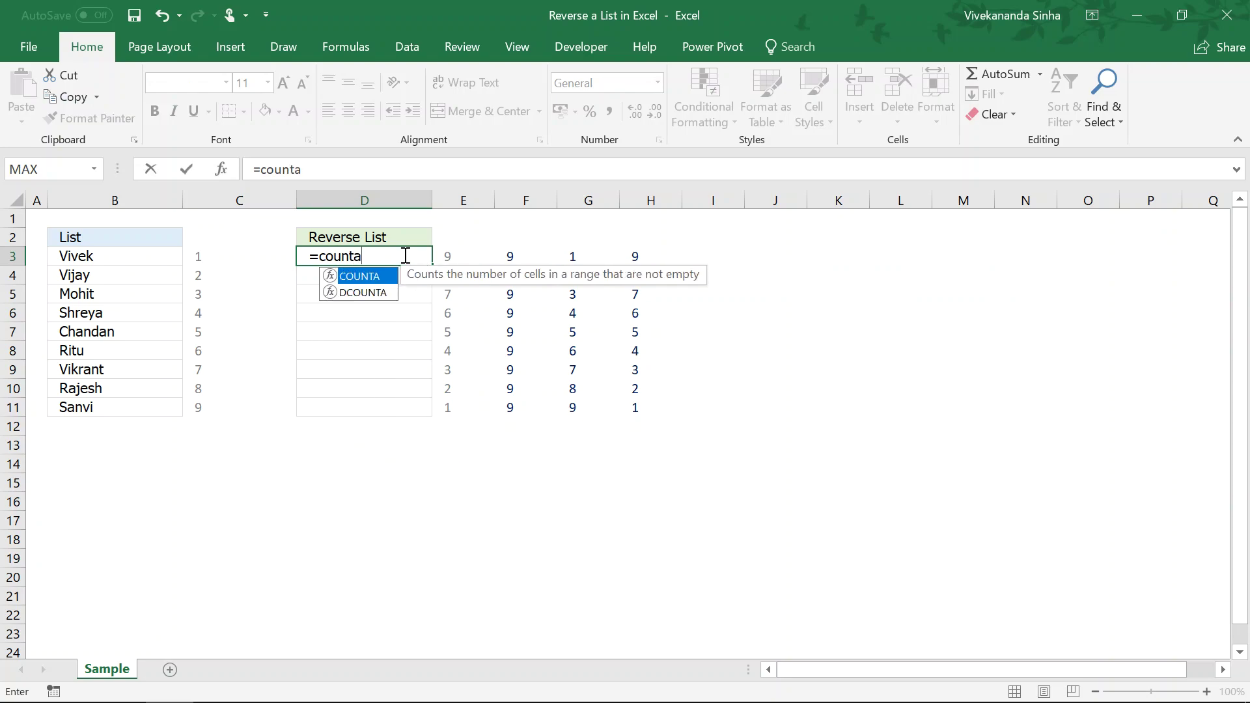
pyautogui.write('(')
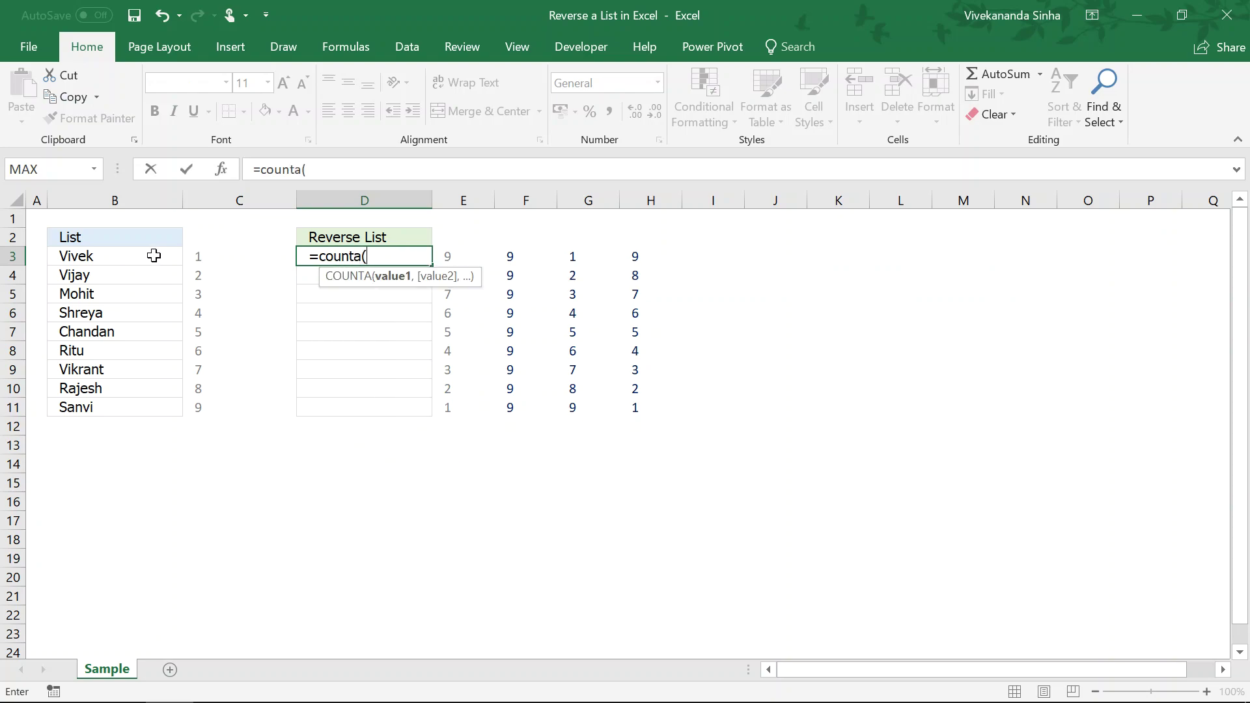
pyautogui.moveTo(153, 256); pyautogui.dragTo(140, 408)
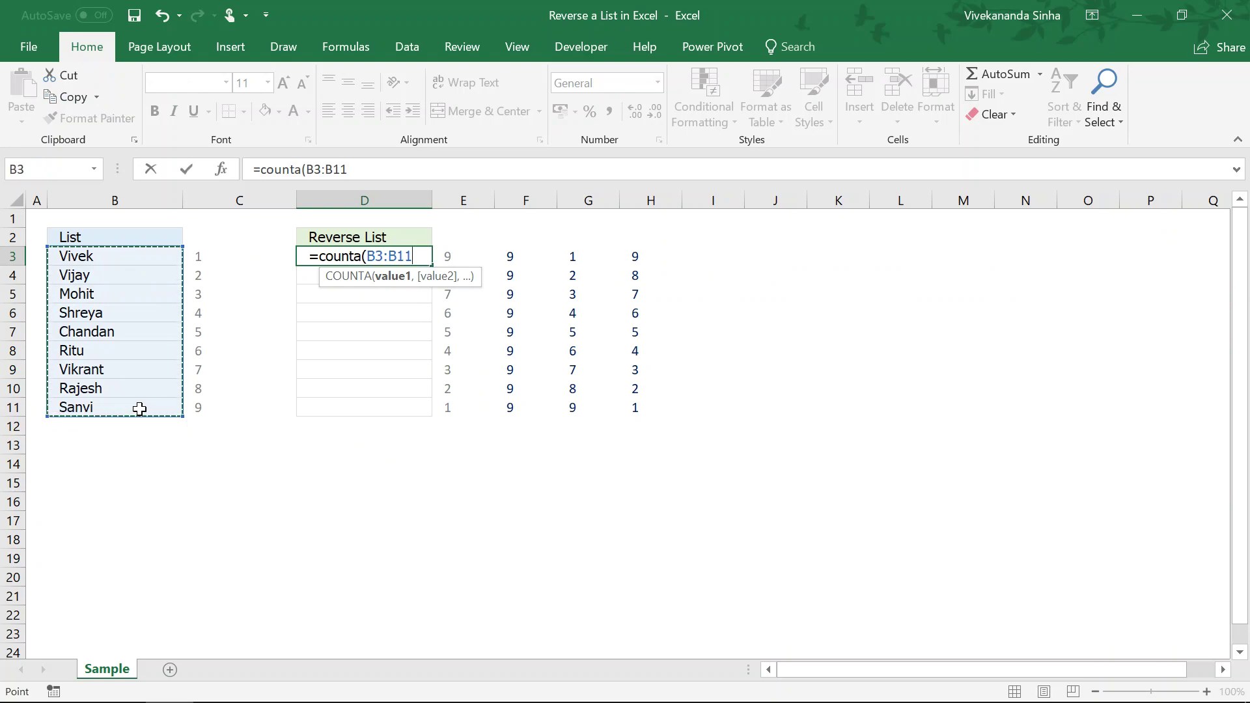
pyautogui.press('F4')
pyautogui.write(')')
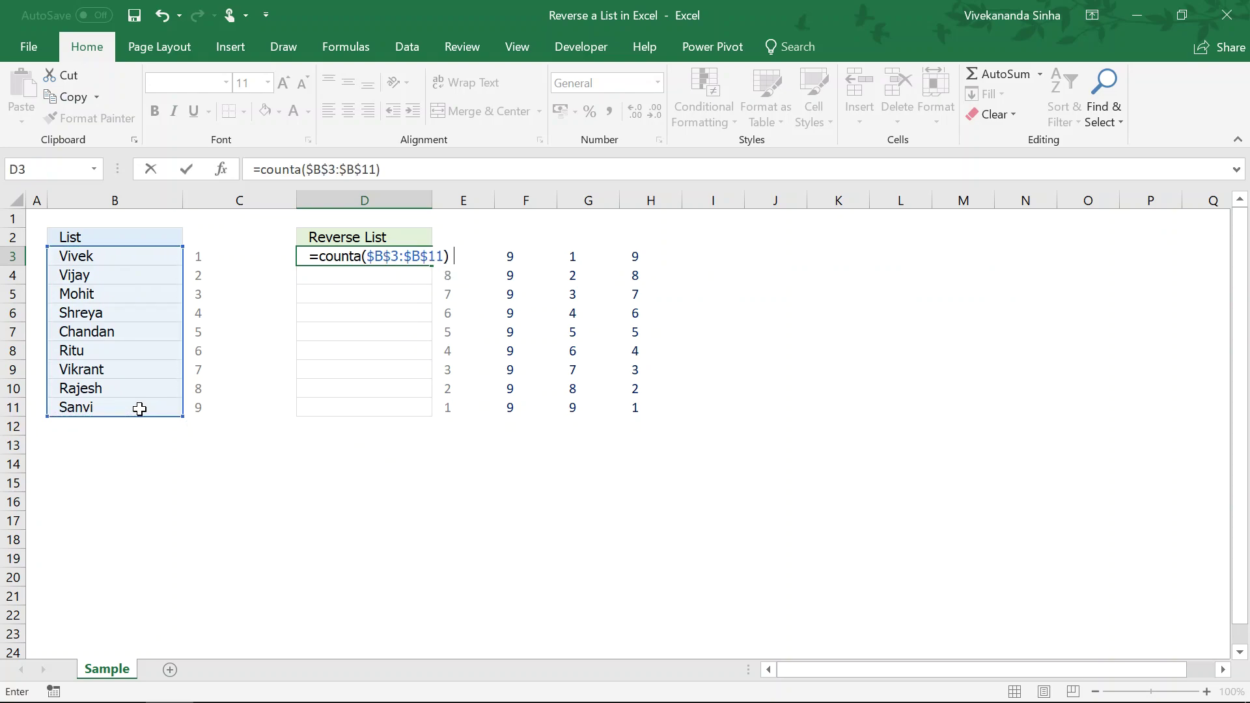
pyautogui.write('-row(')
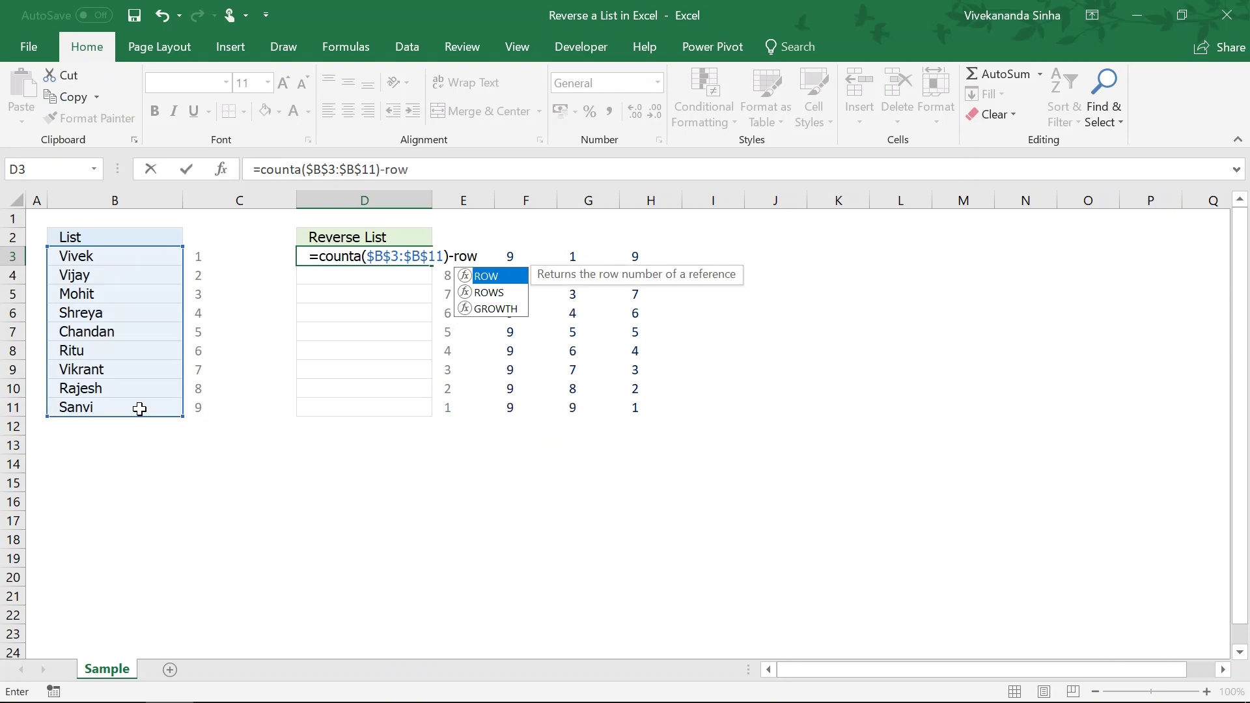
pyautogui.click(41, 219)
pyautogui.write(')')
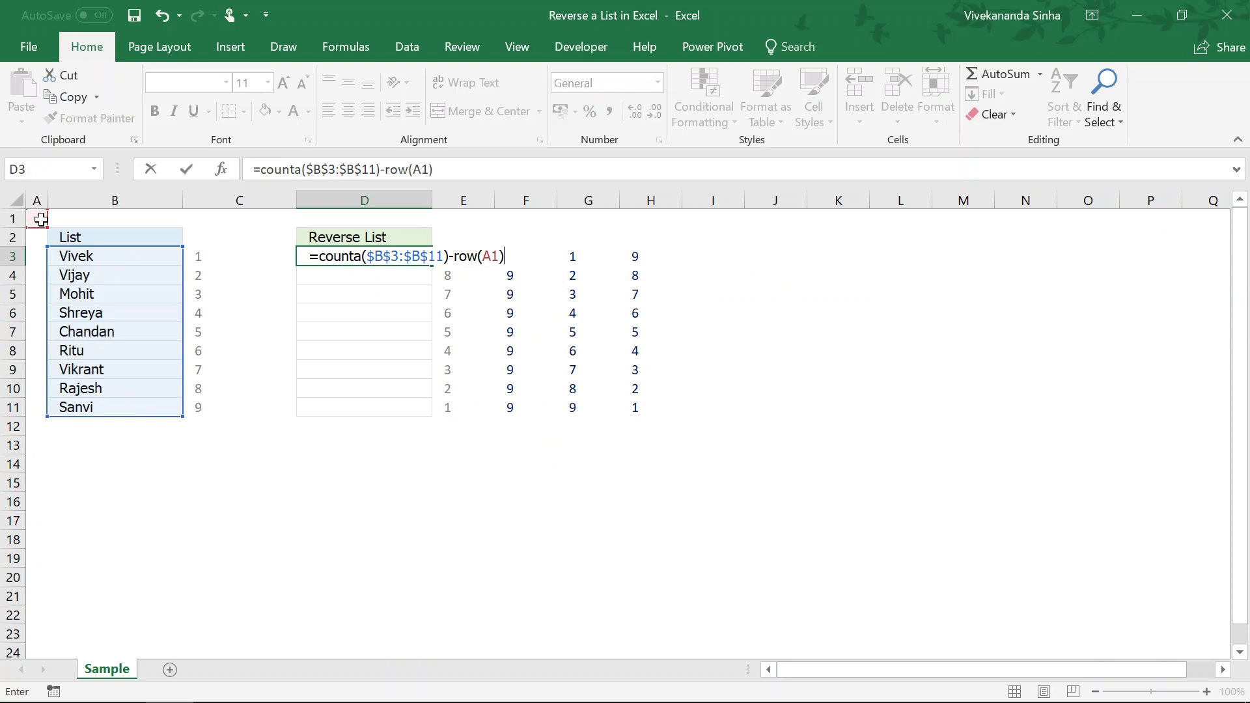
pyautogui.write('+1')
pyautogui.press('Return')
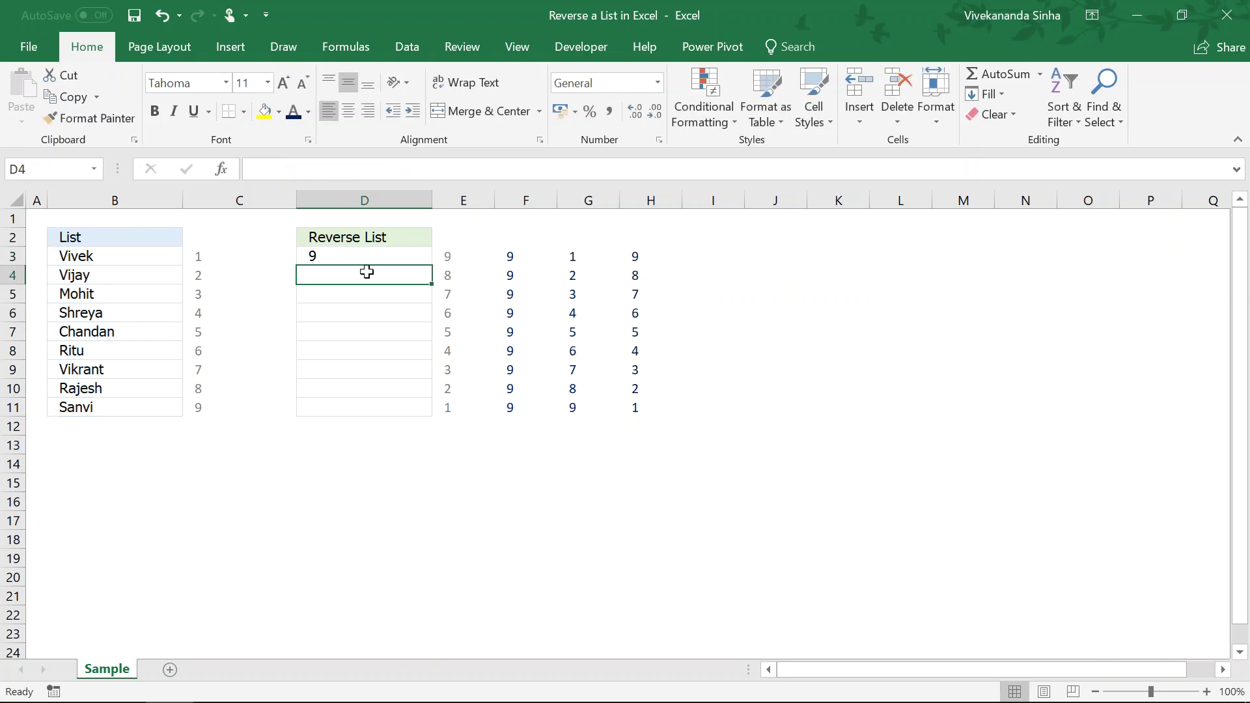
pyautogui.click(374, 256)
pyautogui.moveTo(432, 265); pyautogui.dragTo(422, 411)
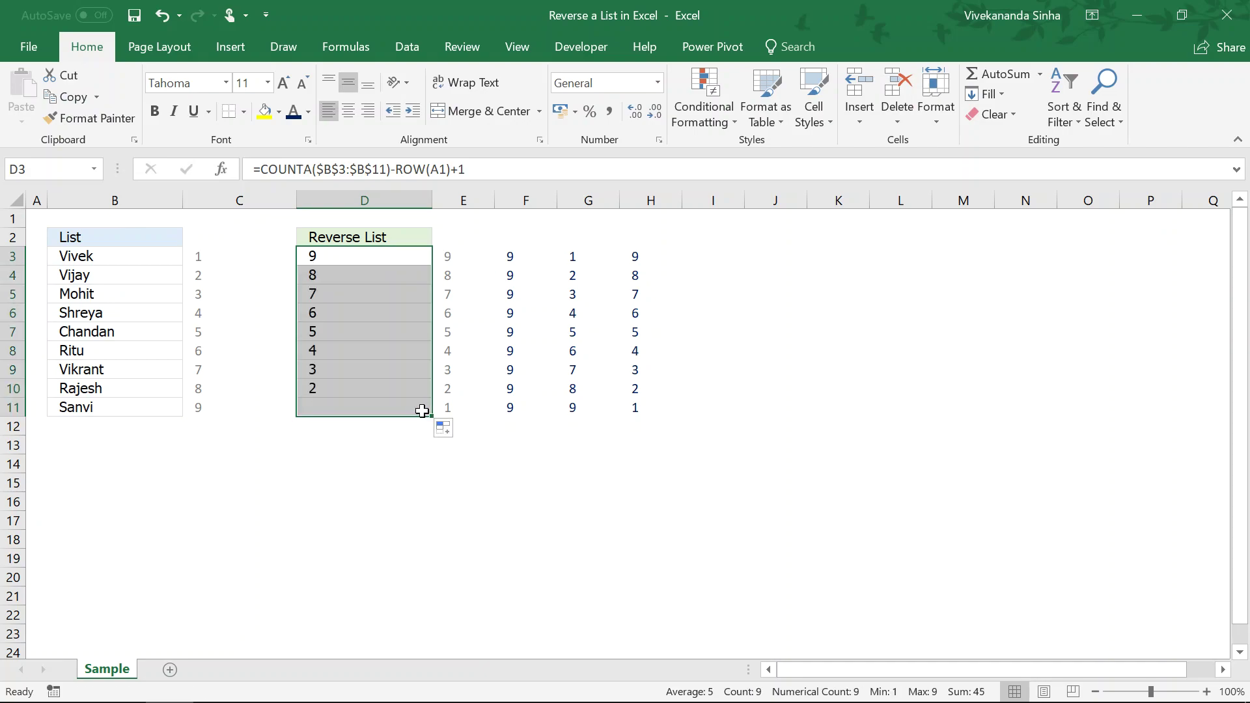
pyautogui.click(369, 257)
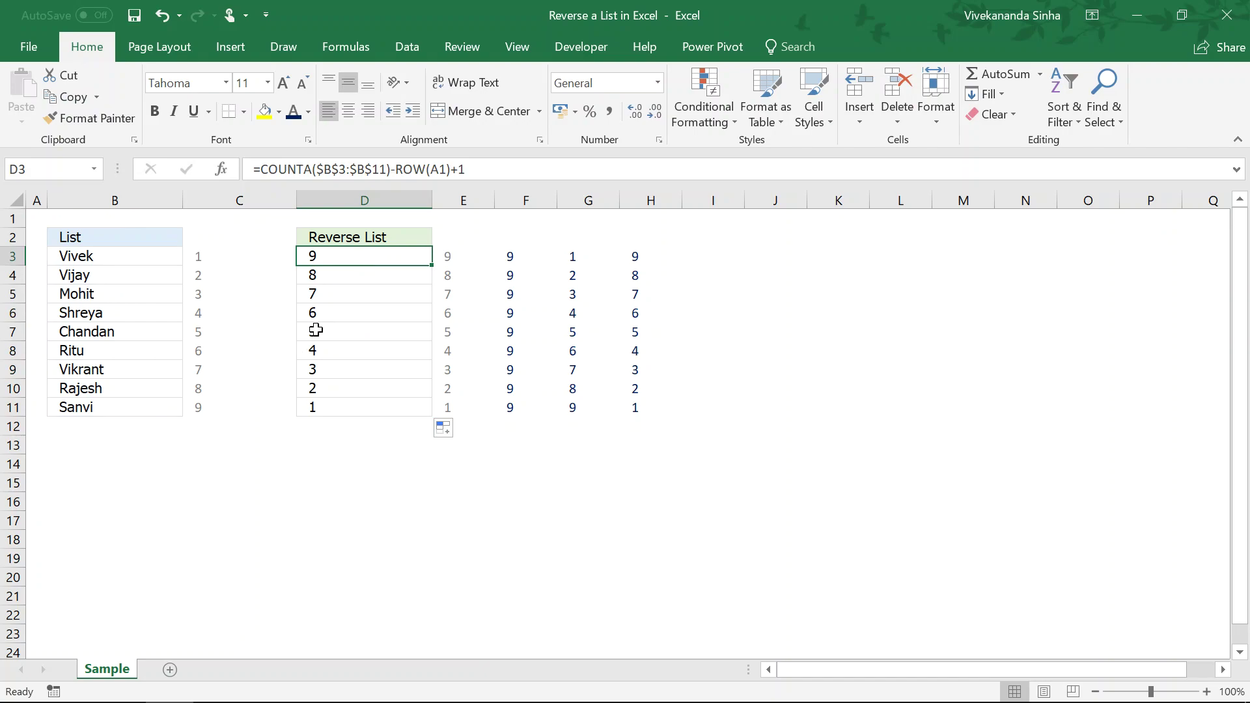
# Step: Change D3 to =INDEX($B$3:$B$11,COUNTA($B$3:$B$11)-ROW(A1)+1,1) and fill it to D11
pyautogui.click(259, 171)
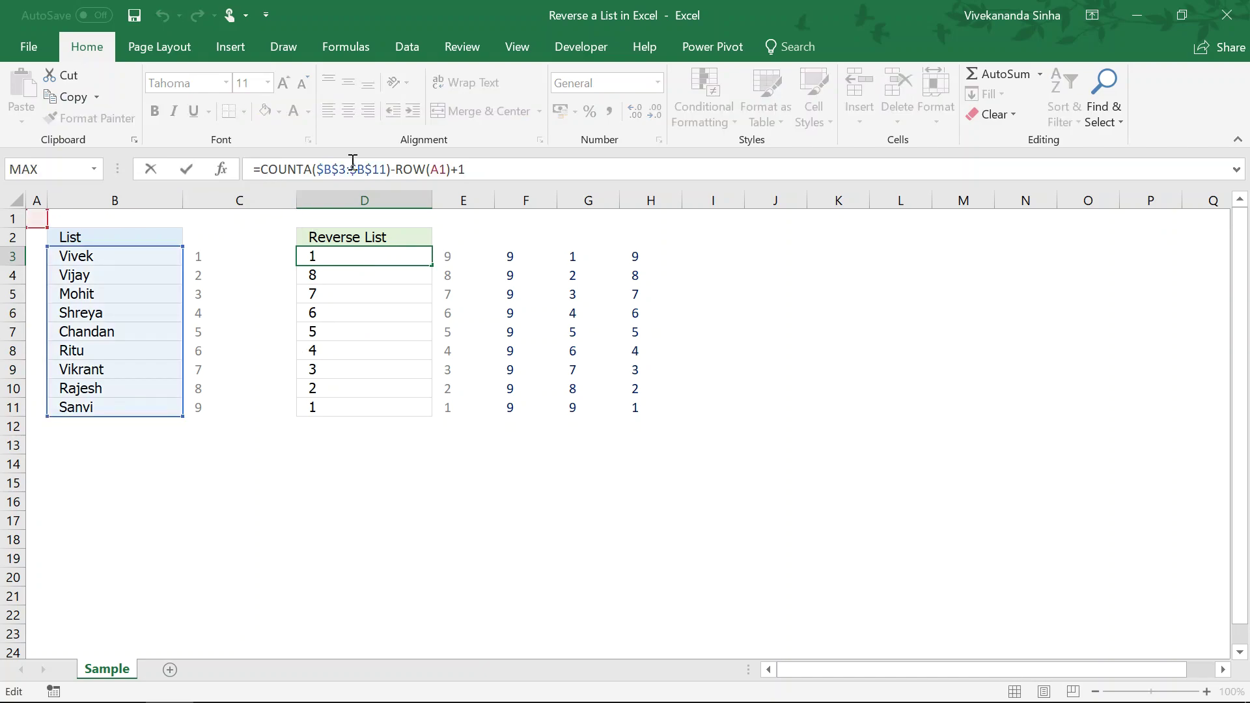
pyautogui.write('index')
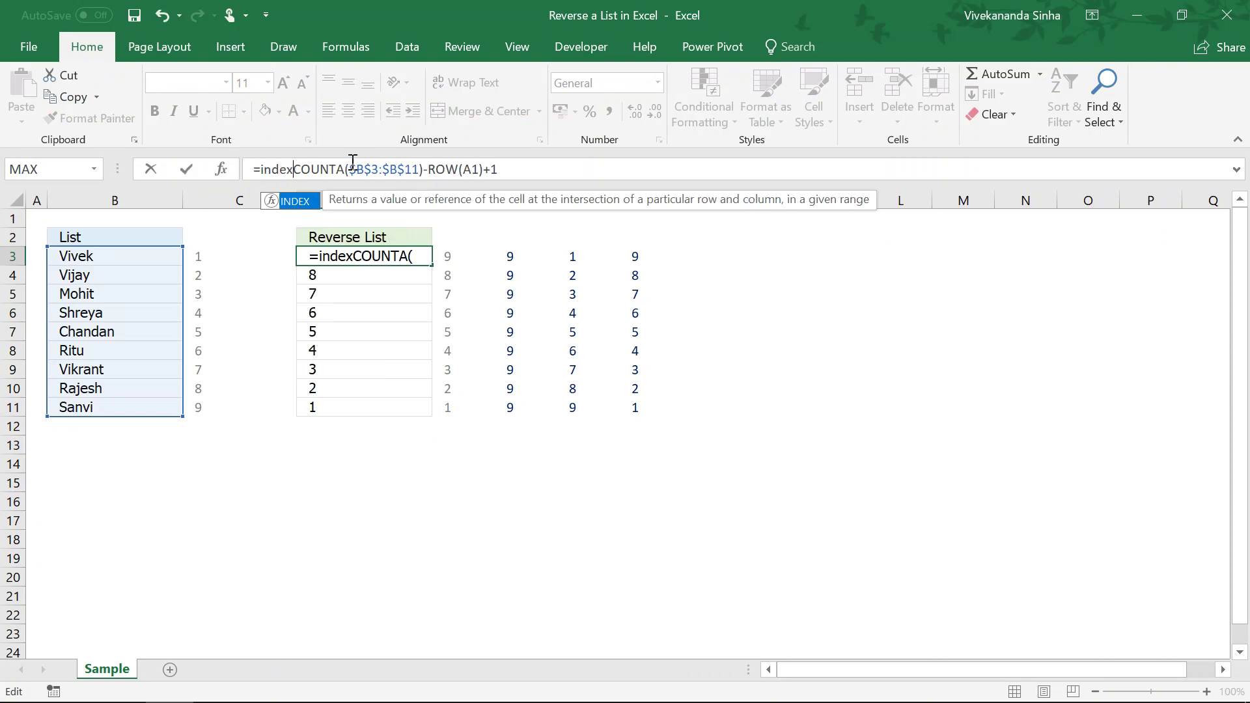
pyautogui.press('Tab')
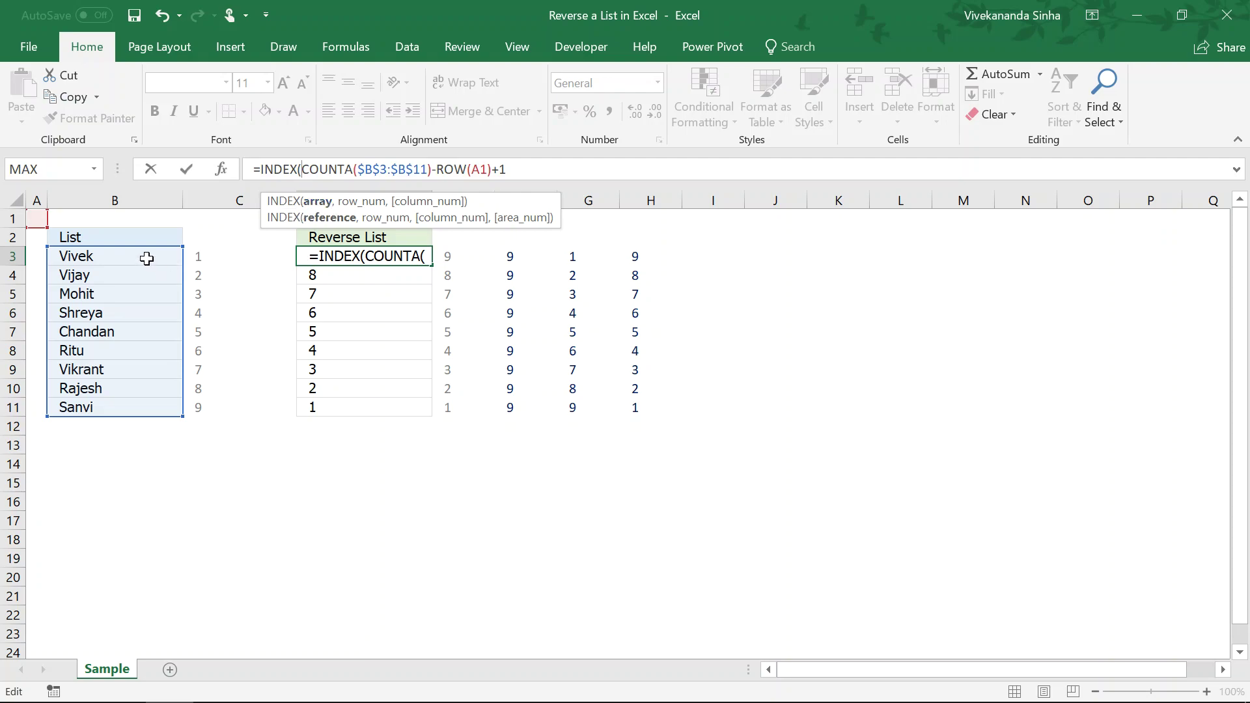
pyautogui.moveTo(147, 258); pyautogui.dragTo(133, 402)
pyautogui.press('F4')
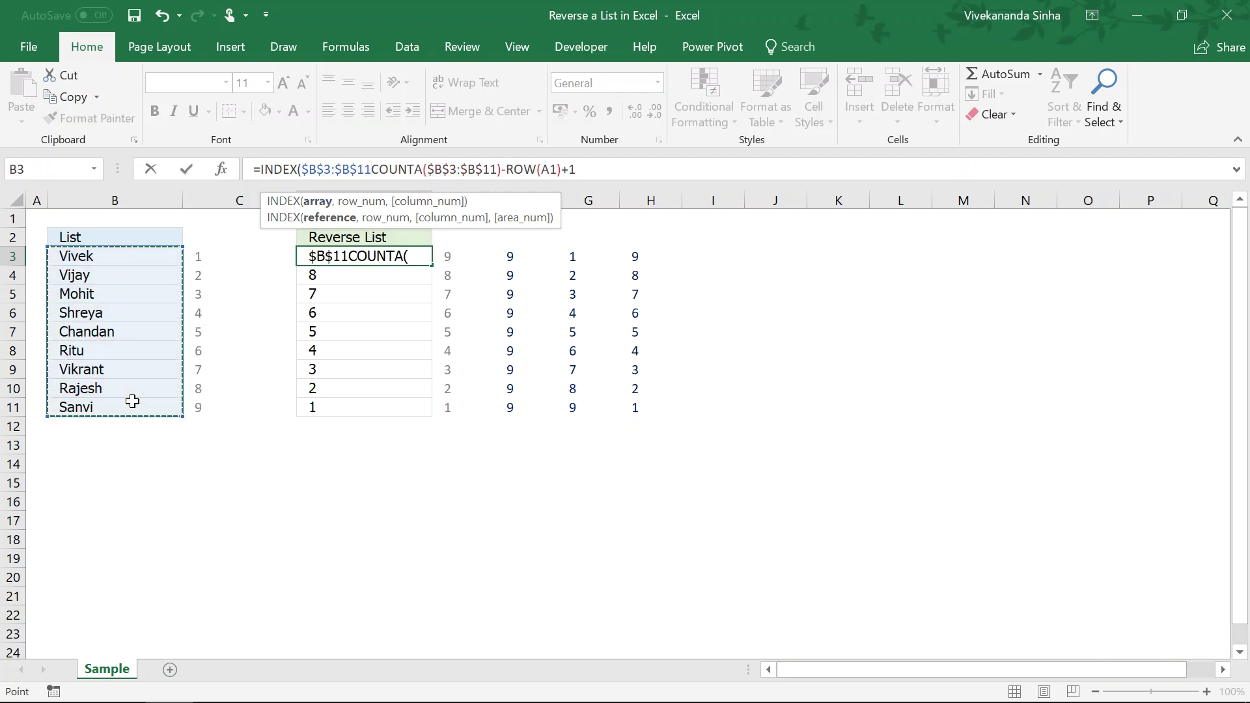
pyautogui.write(',')
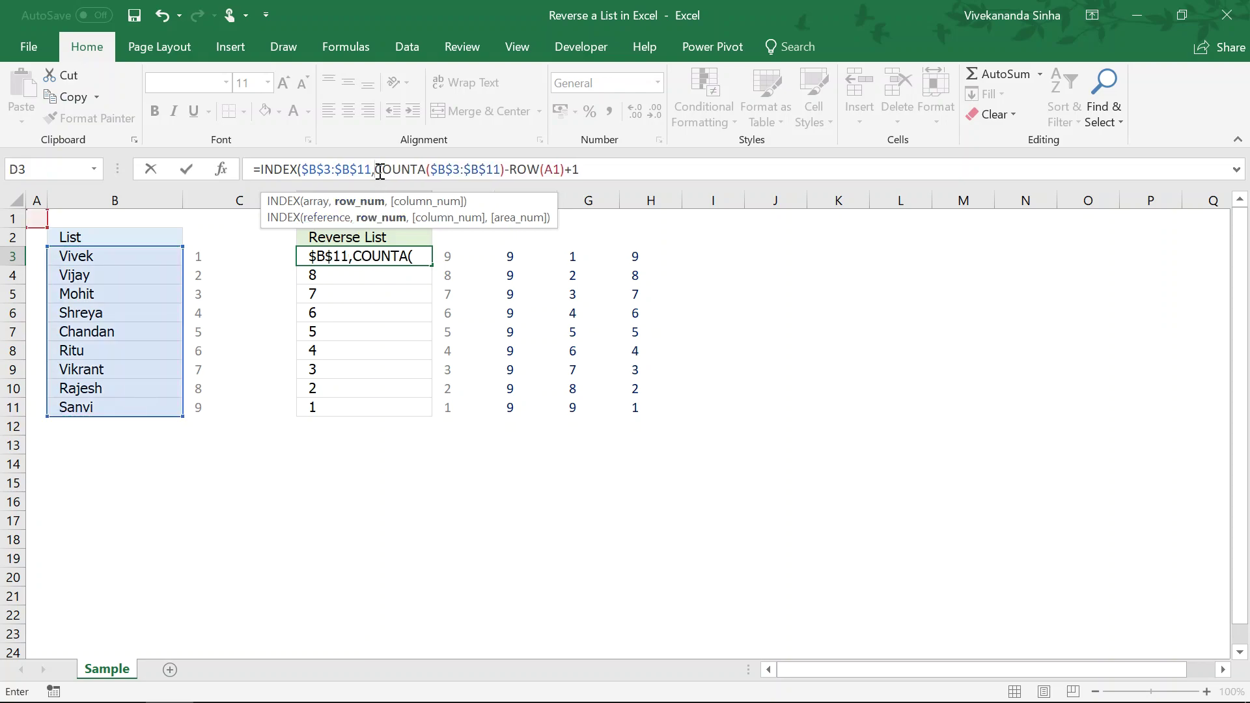
pyautogui.moveTo(377, 169); pyautogui.dragTo(589, 173)
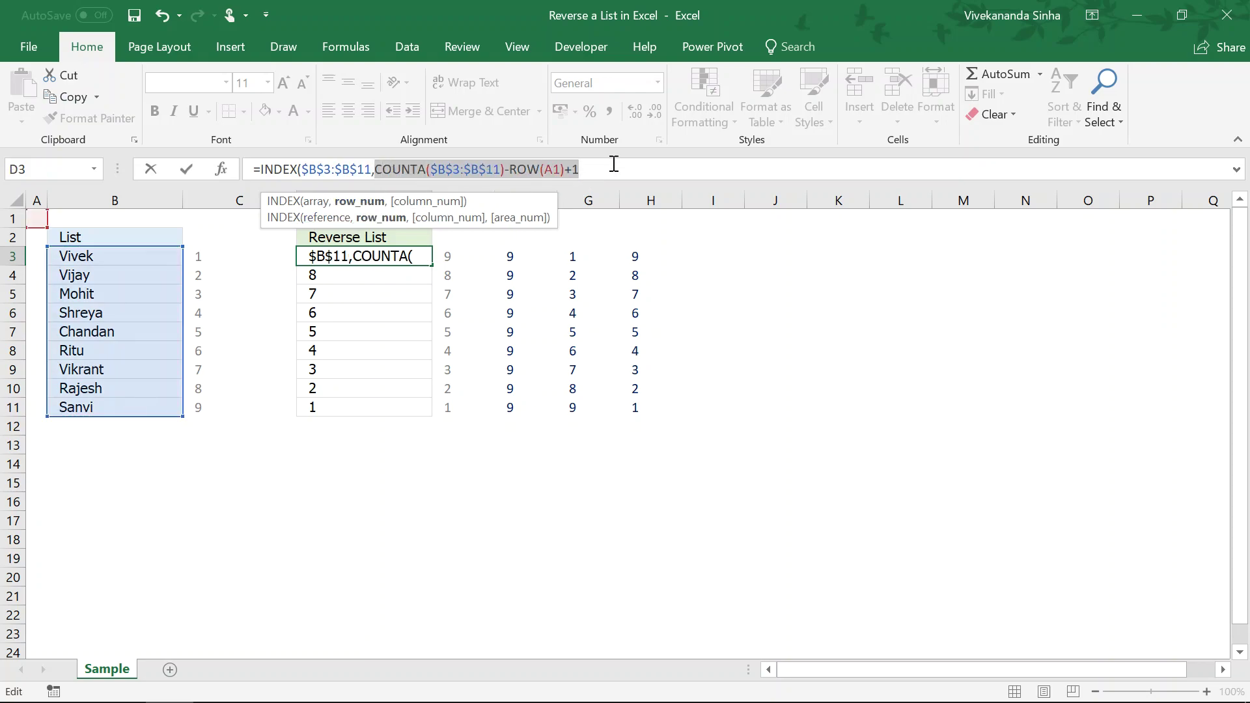
pyautogui.click(612, 166)
pyautogui.write(',1')
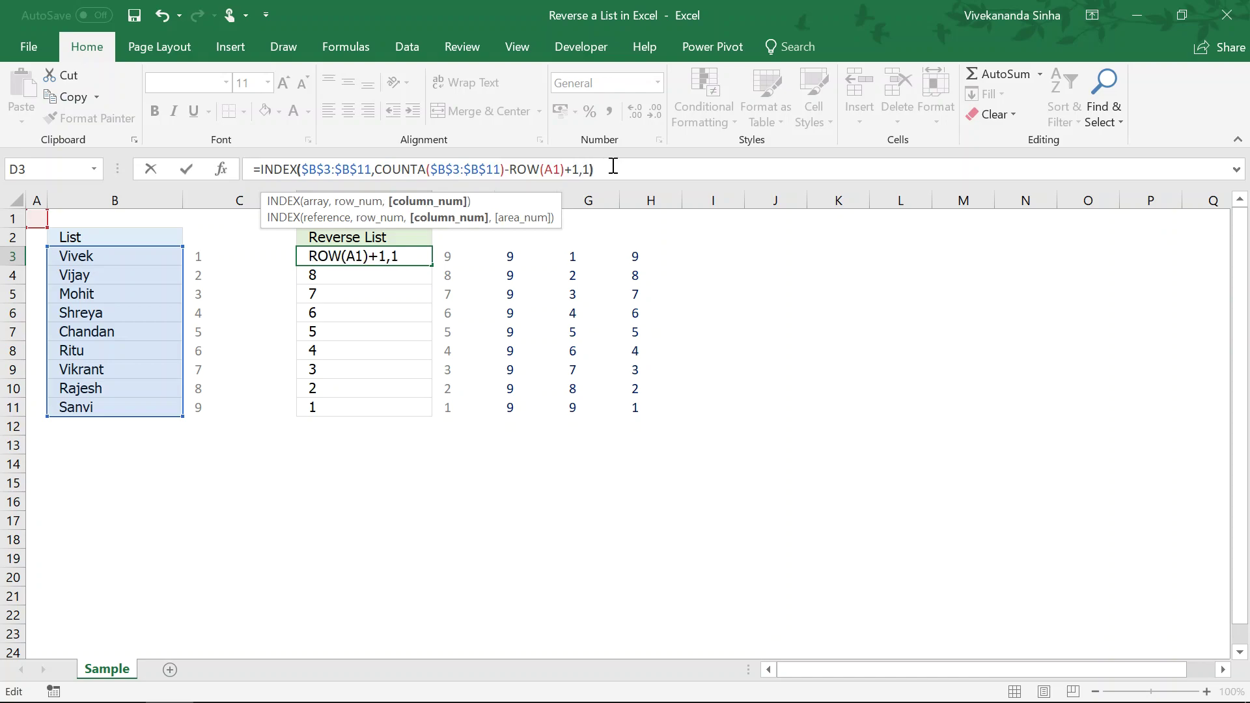
pyautogui.press('Return')
pyautogui.click(422, 258)
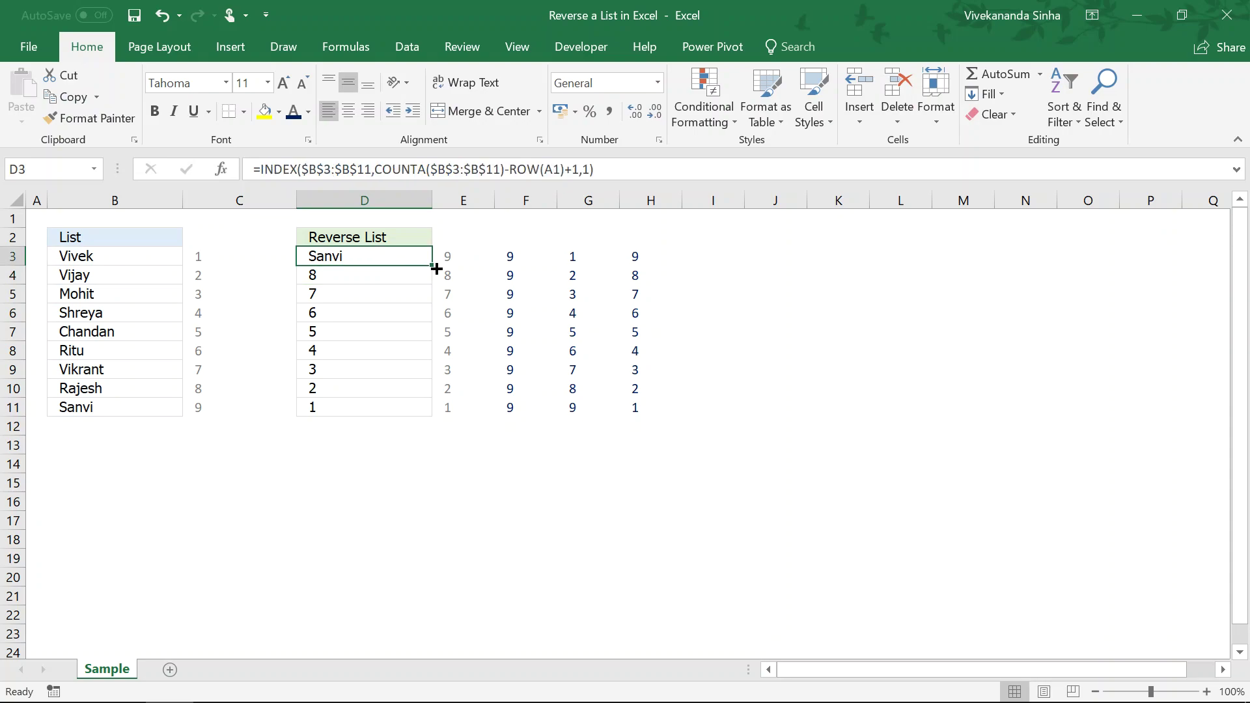
pyautogui.moveTo(434, 269); pyautogui.dragTo(424, 413)
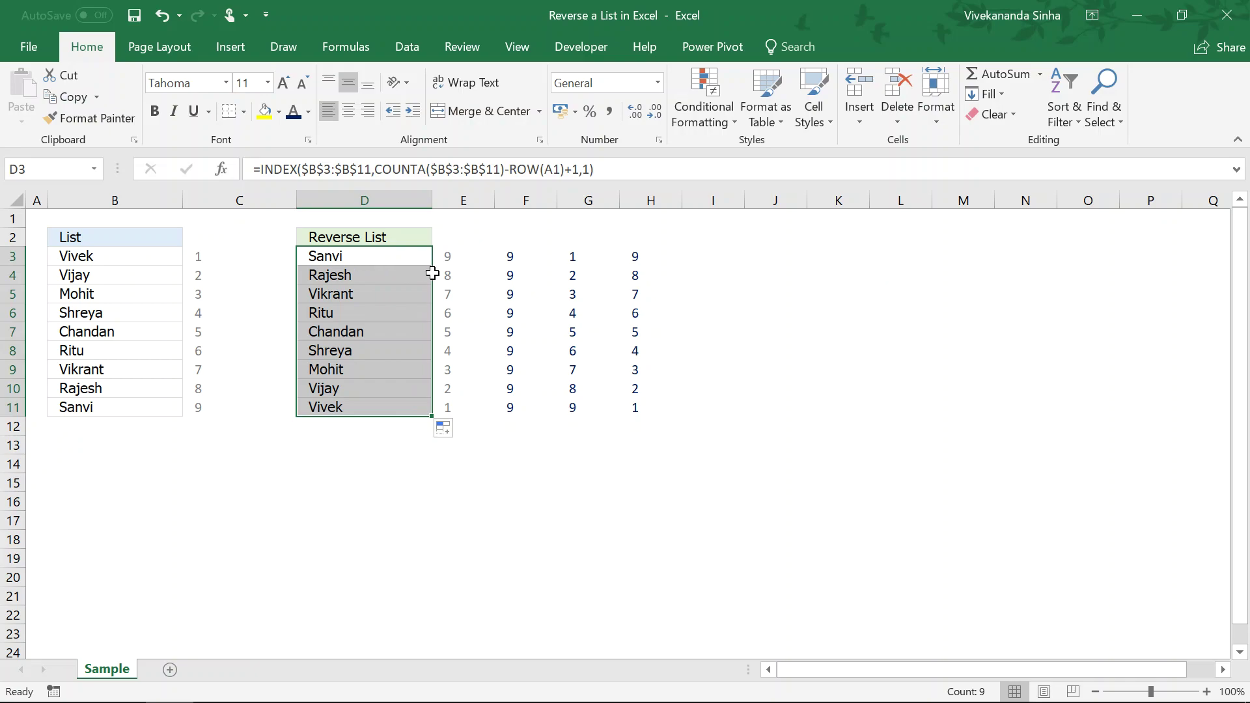
# Step: Clear the helper values in E3:H11 and C3:C11, then check D3's INDEX formula
pyautogui.moveTo(443, 256); pyautogui.dragTo(686, 407)
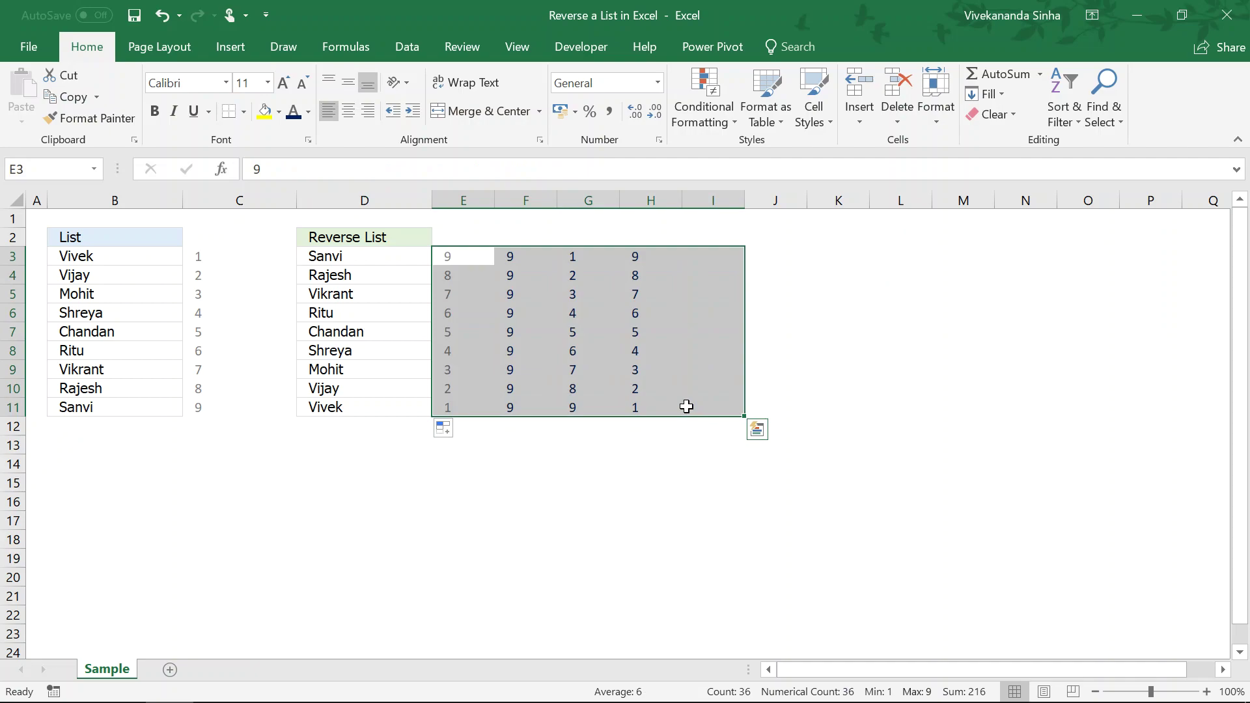
pyautogui.click(509, 260)
pyautogui.moveTo(453, 256); pyautogui.dragTo(643, 407)
pyautogui.press('Delete')
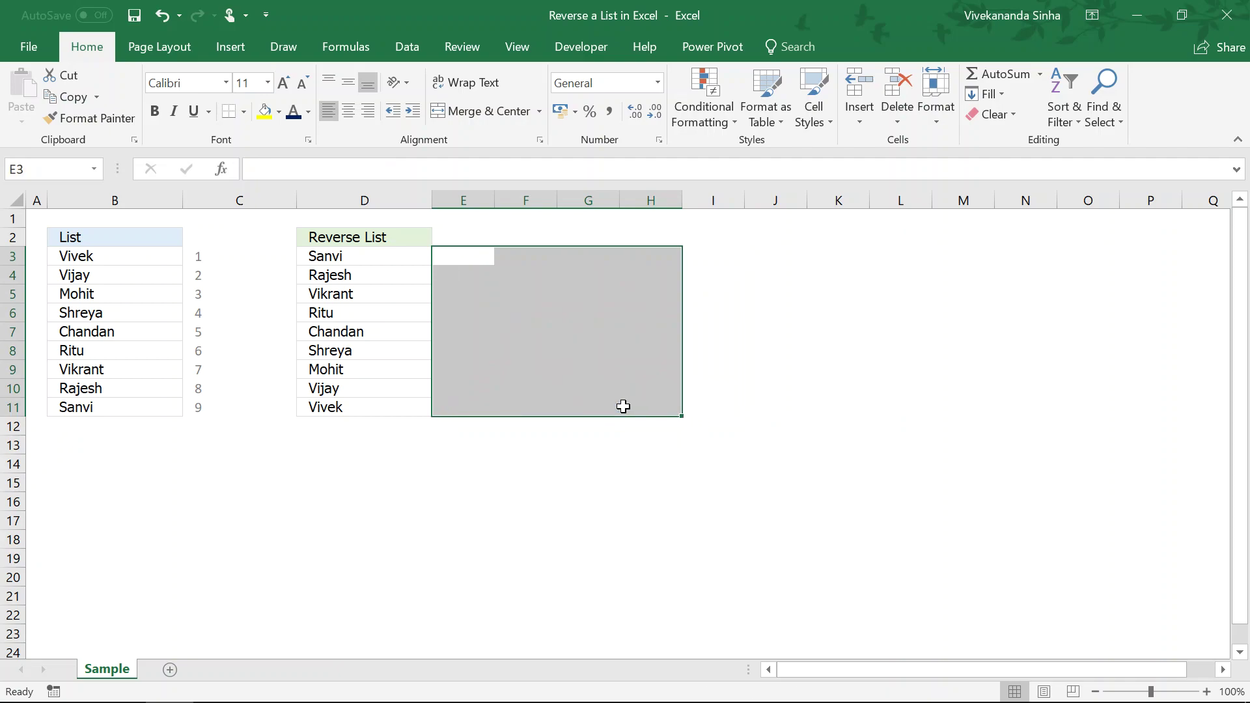
pyautogui.moveTo(195, 256); pyautogui.dragTo(200, 400)
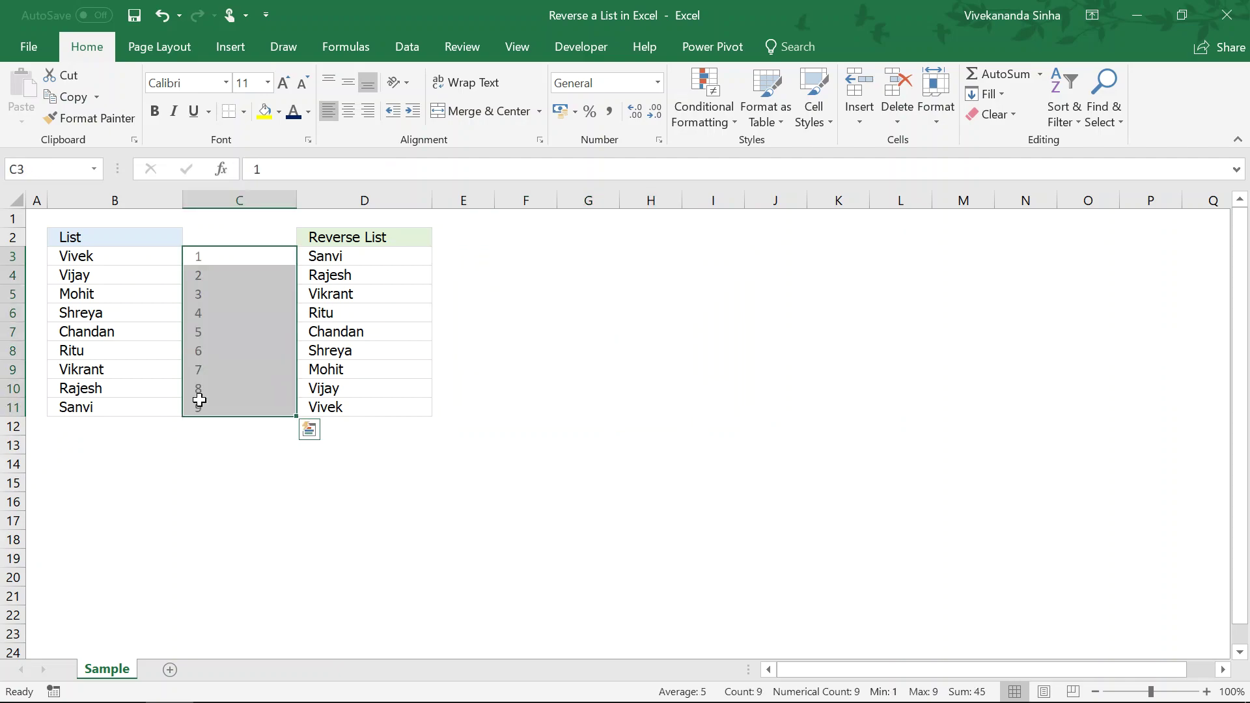
pyautogui.press('Delete')
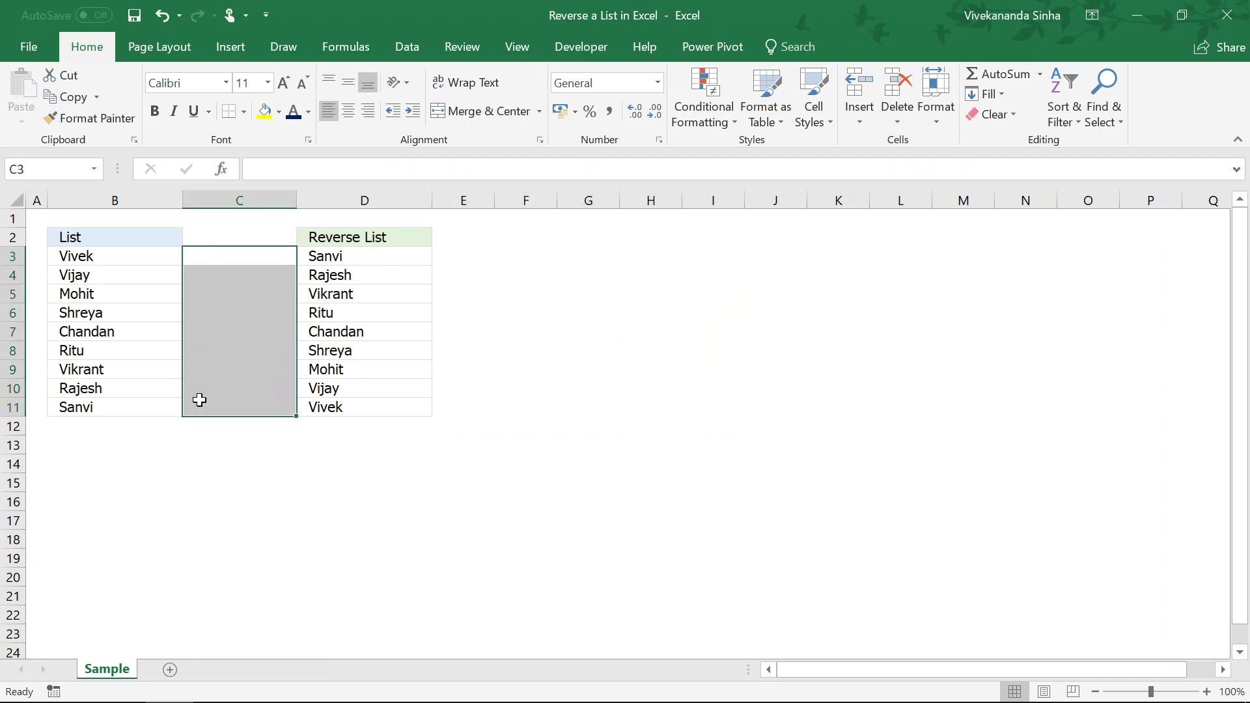
pyautogui.click(652, 352)
pyautogui.click(343, 257)
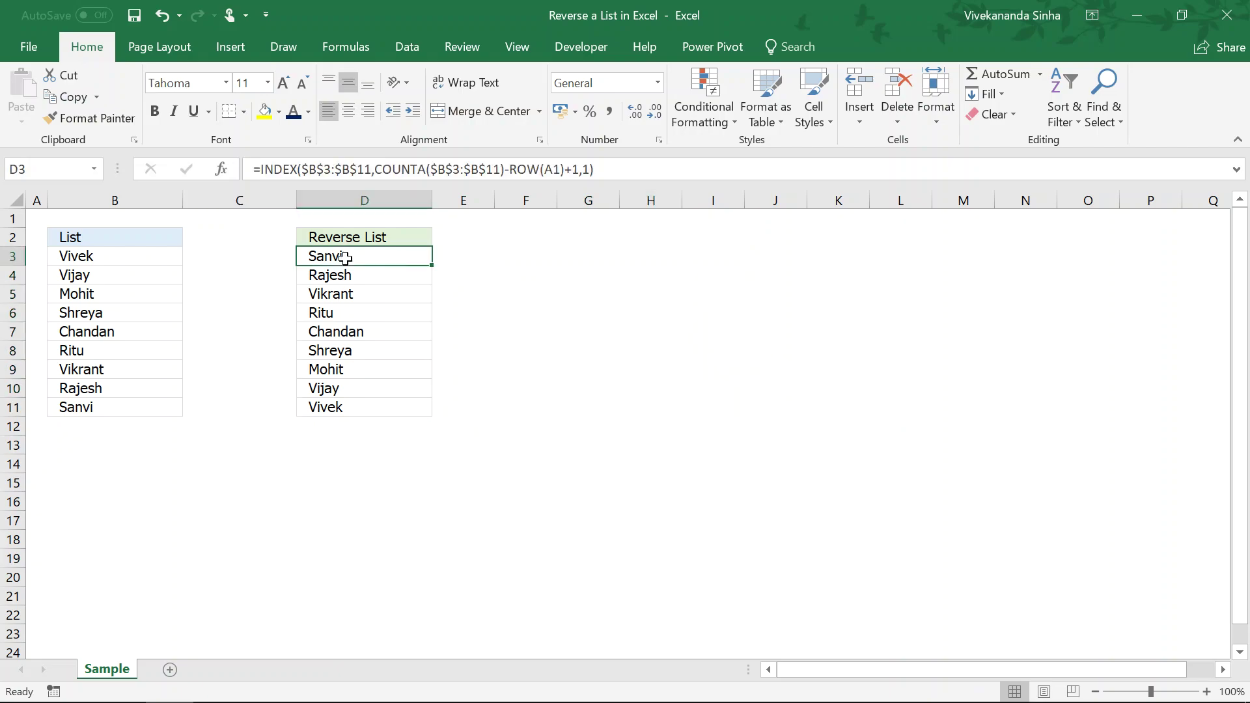